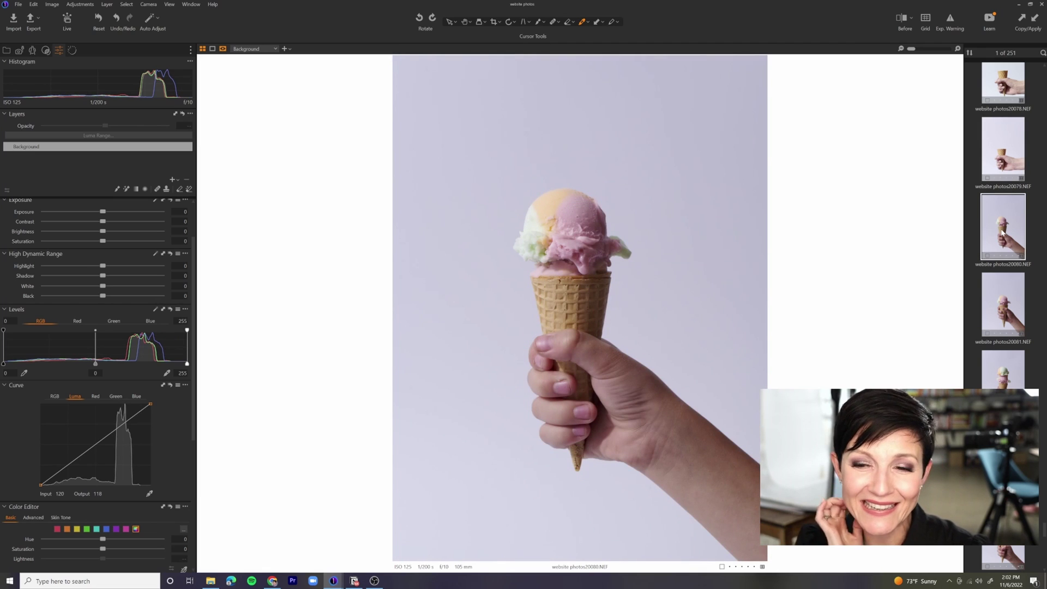
Browse the ice cream cone shots from website photos20080 through website photos20088
key("Down")
key("Down")
key("Down")
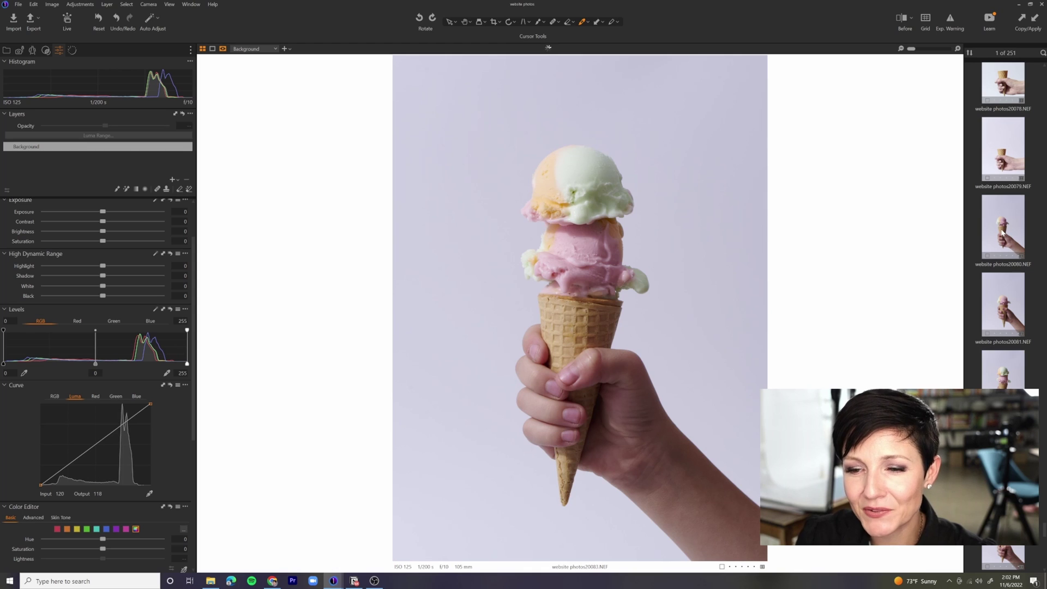
key("Down")
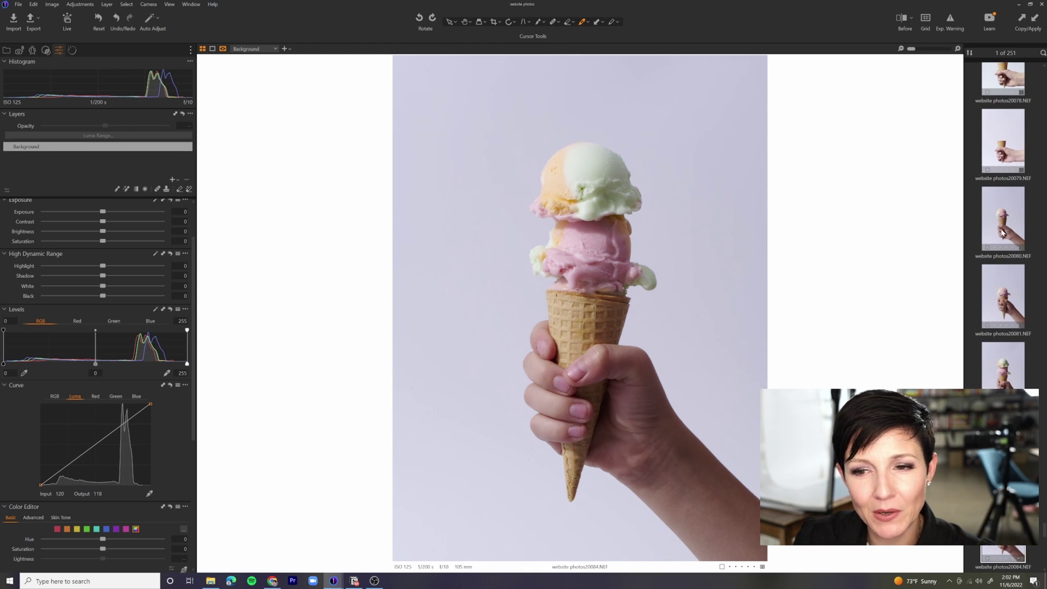
key("Down")
key("Down")
key("Down")
key("Down")
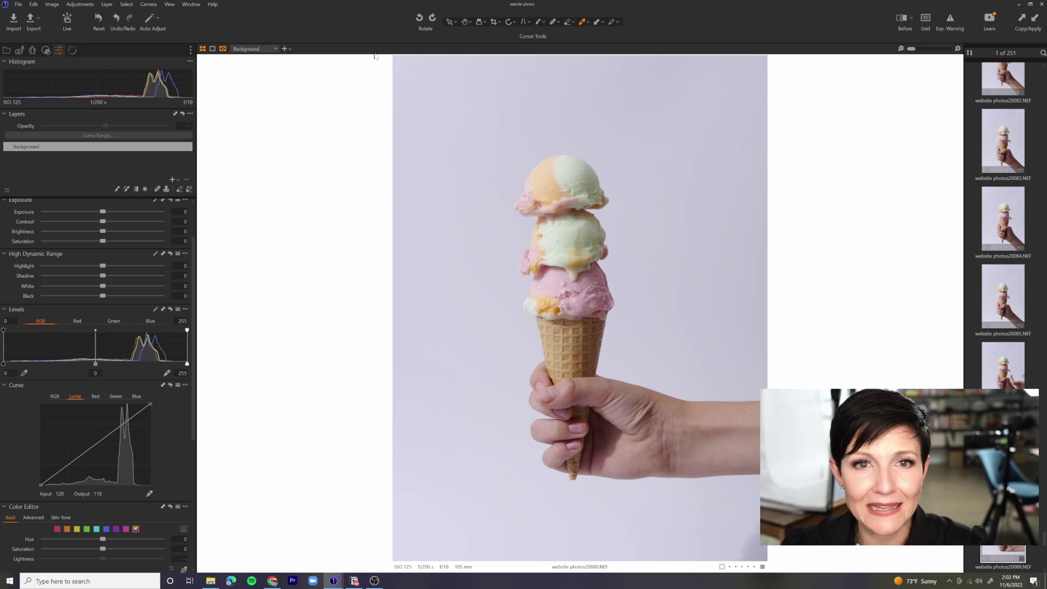
Compare the triple-scoop cone shots website photos20089 through website photos20094 and settle on website photos20092.NEF
left_click(466, 23)
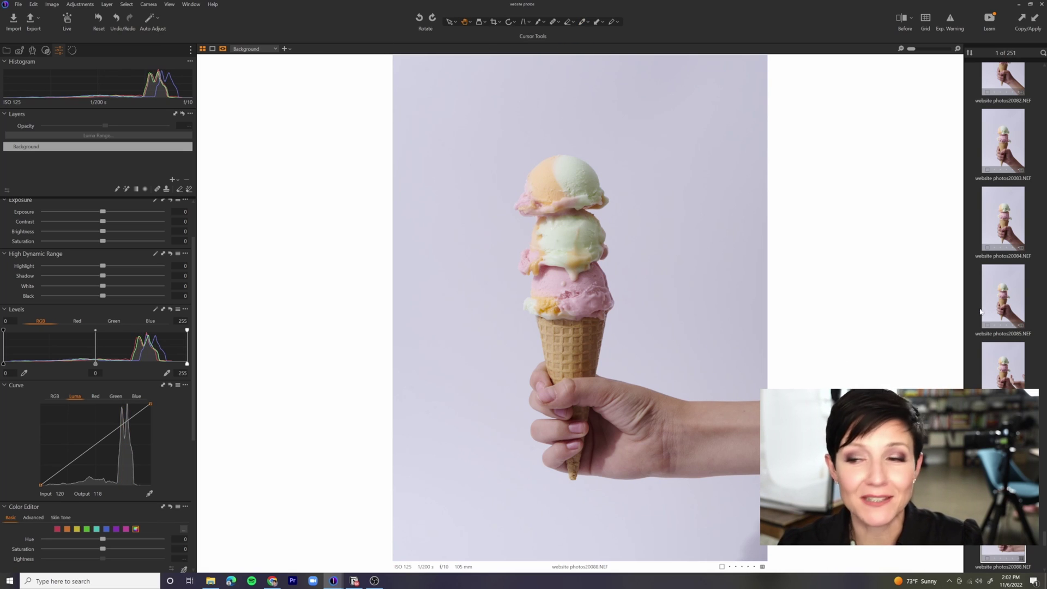
key("Right")
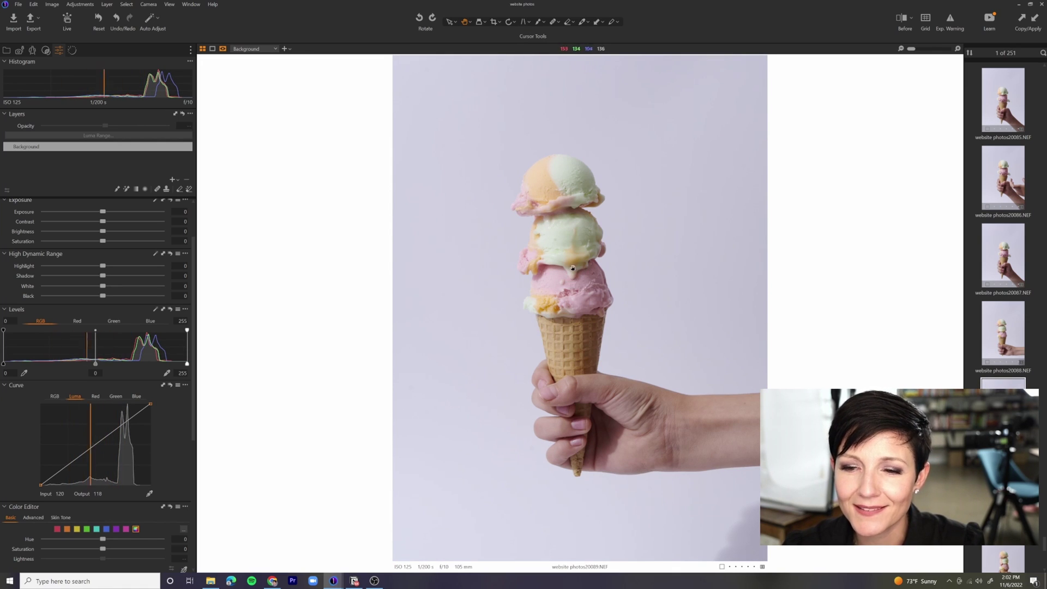
key("Right")
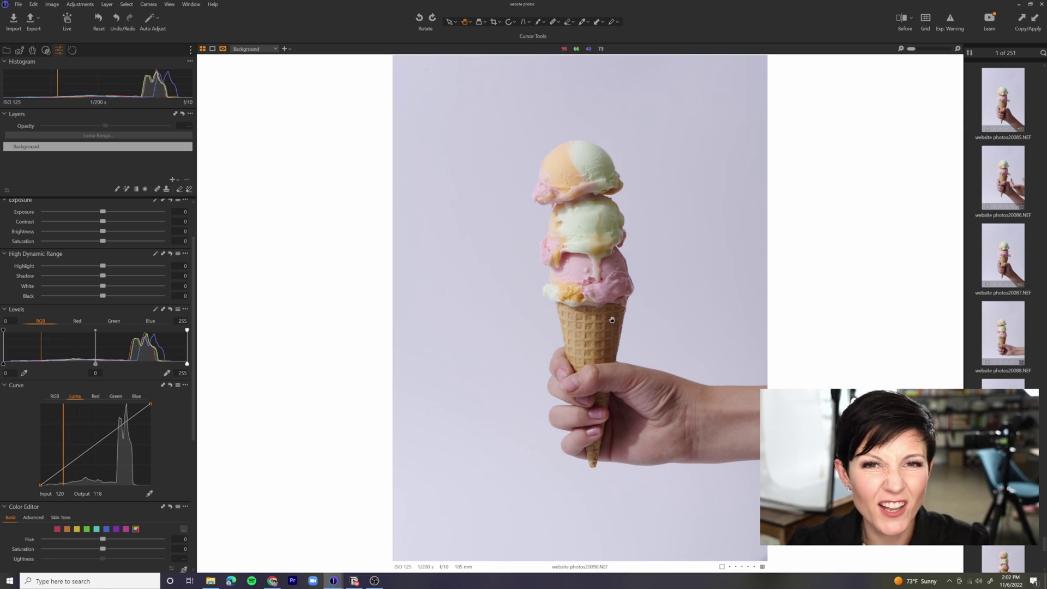
key("Right")
key("Right")
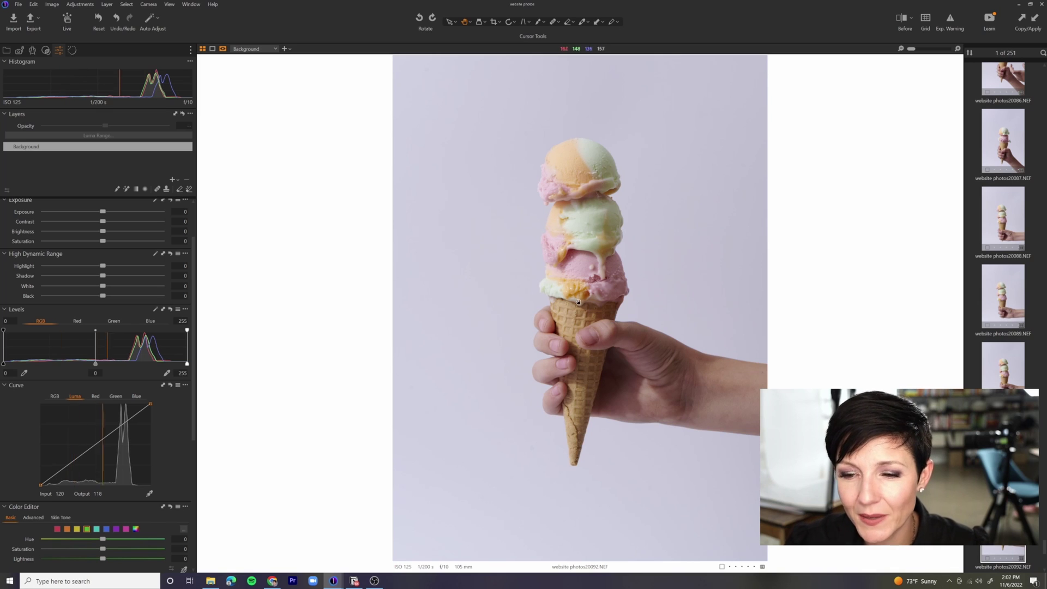
key("Left")
key("Left")
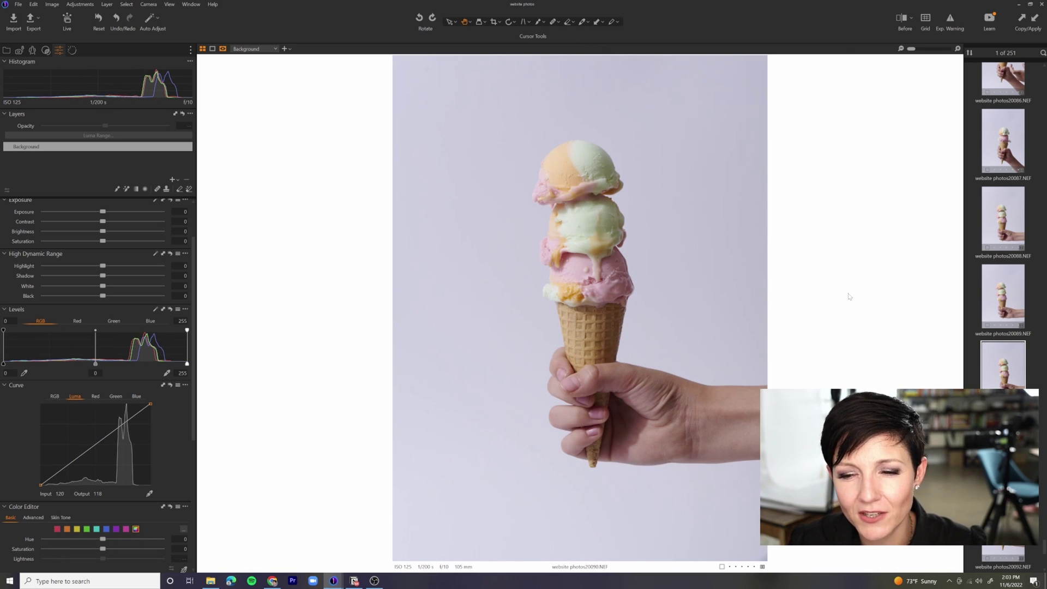
key("Right")
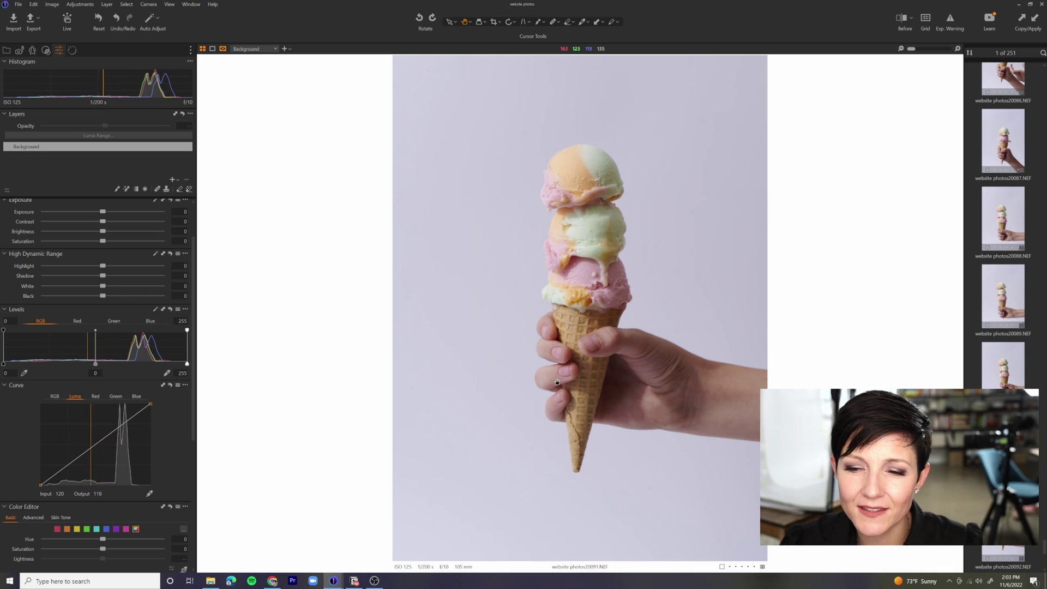
key("Right")
key("Right")
key("Right")
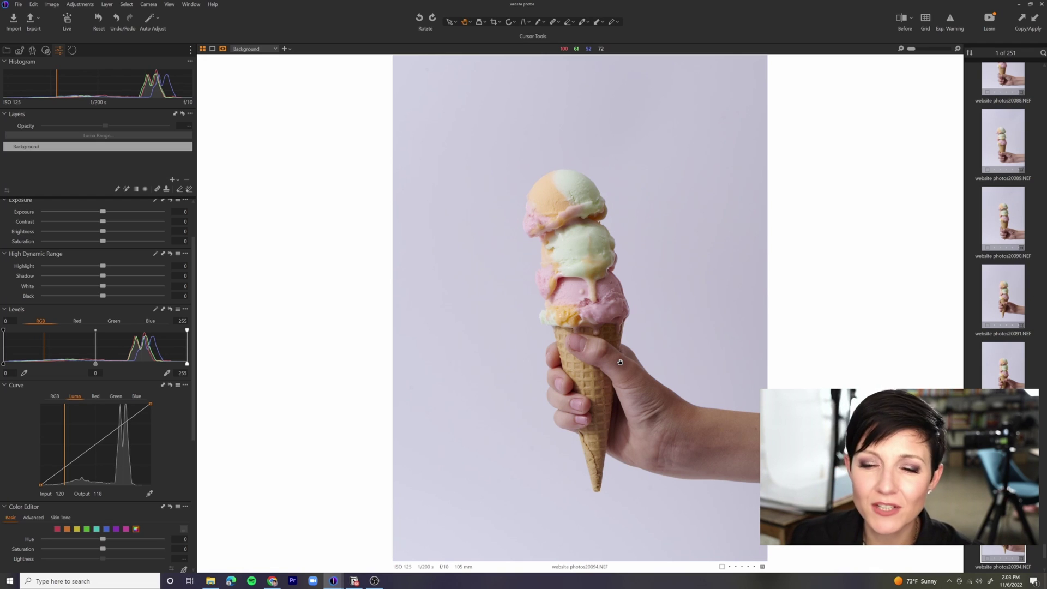
key("Left")
key("Left")
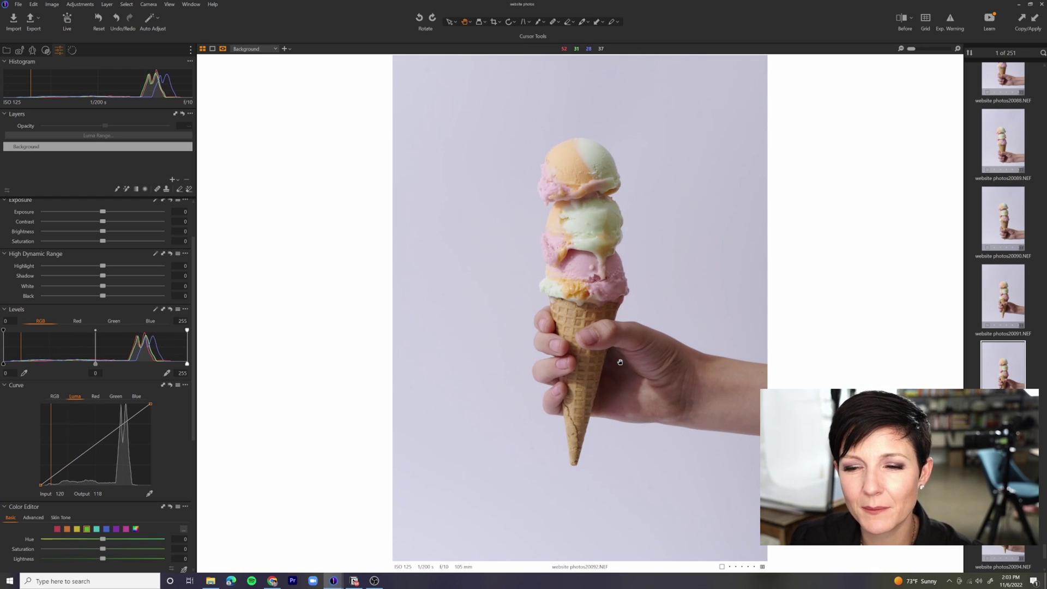
key("Left")
key("Left")
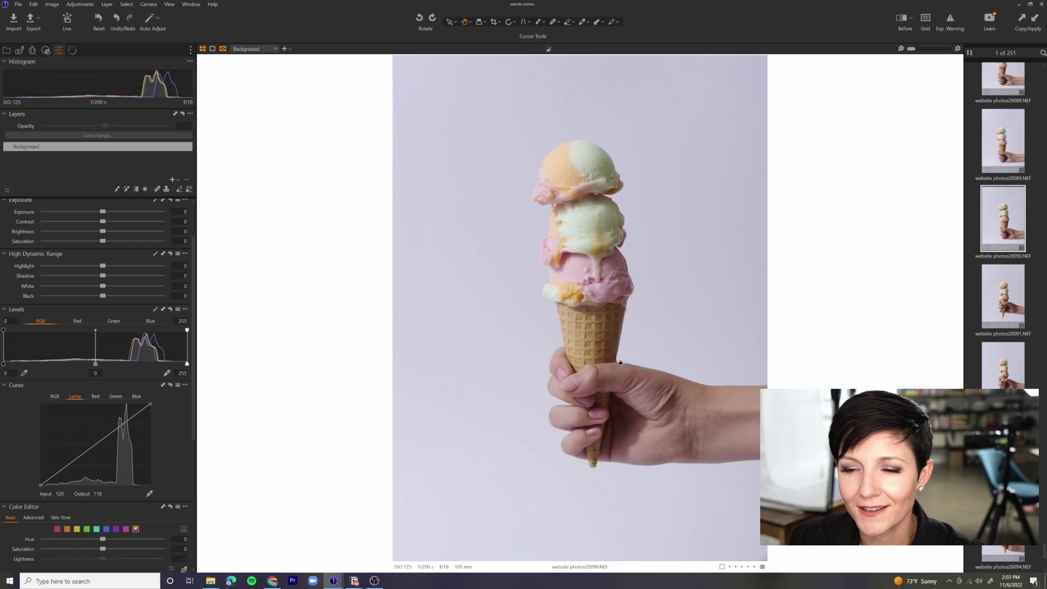
key("Right")
key("Right")
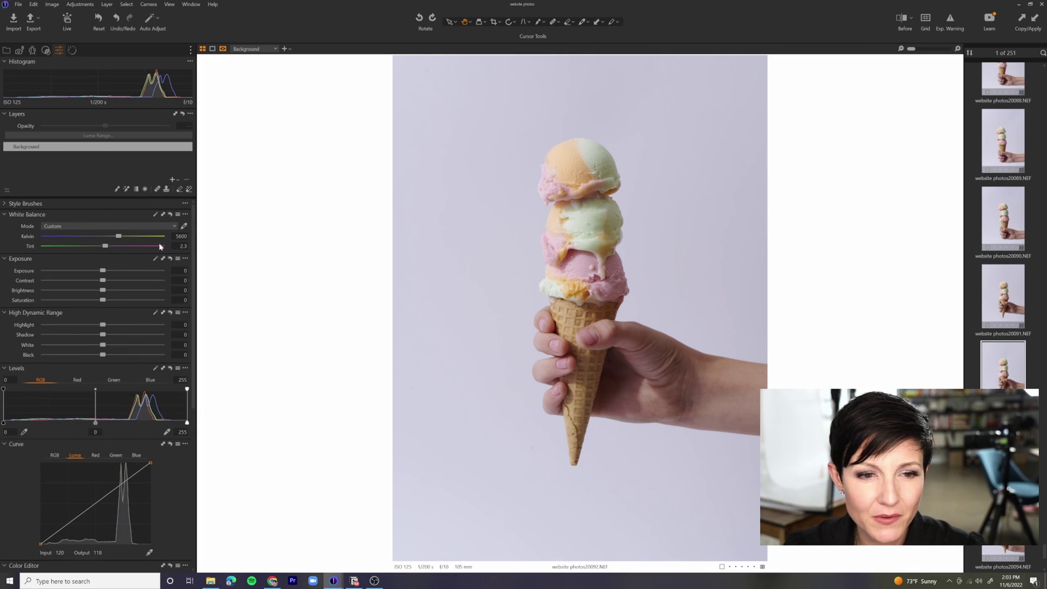
Sample the white balance from the backdrop beside the top scoop and set Kelvin to 5900
left_click(183, 226)
left_click(528, 118)
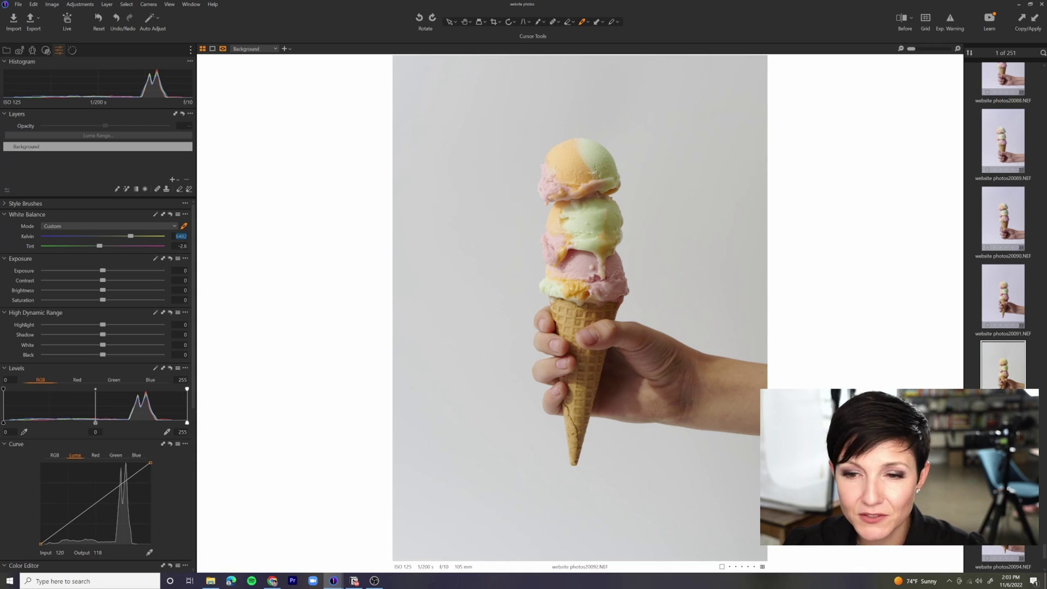
left_click(545, 137)
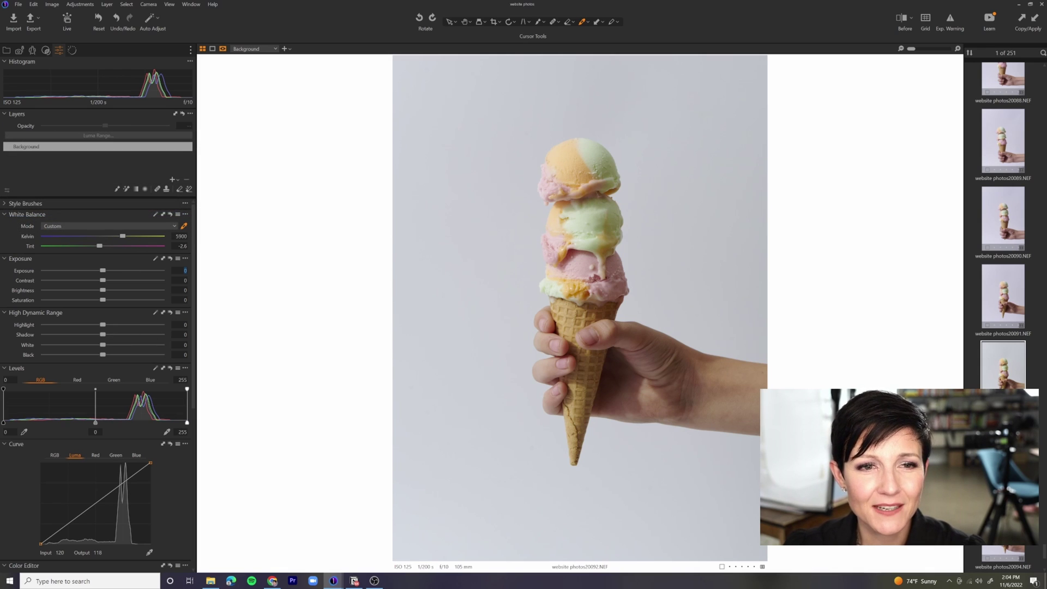
Set the photo's Exposure to 0.2 and the RGB Levels midtone to -0.13
type("0.2")
key("Return")
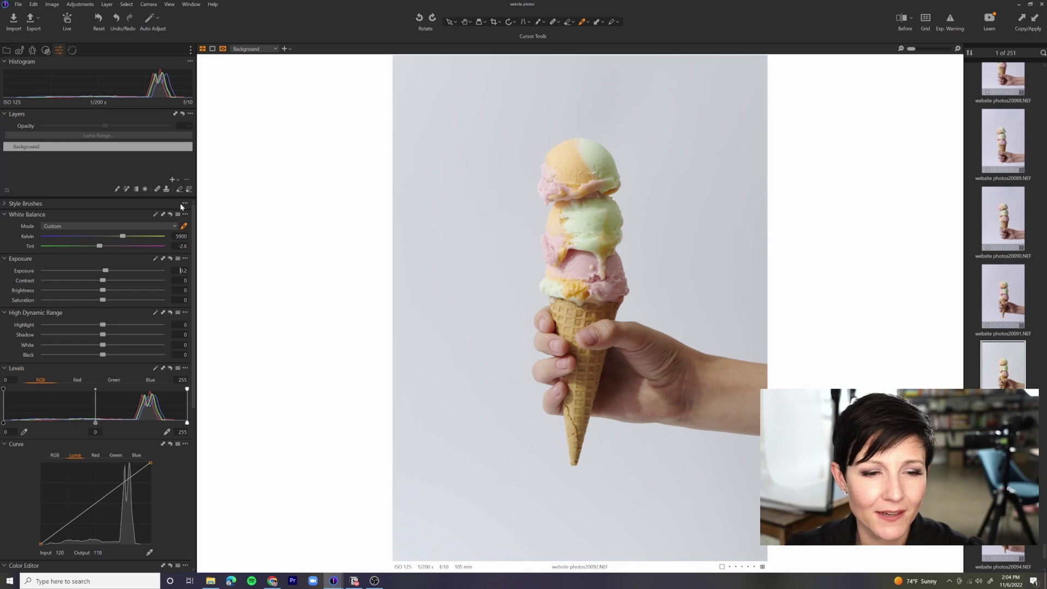
scroll(95, 343, "down", 1)
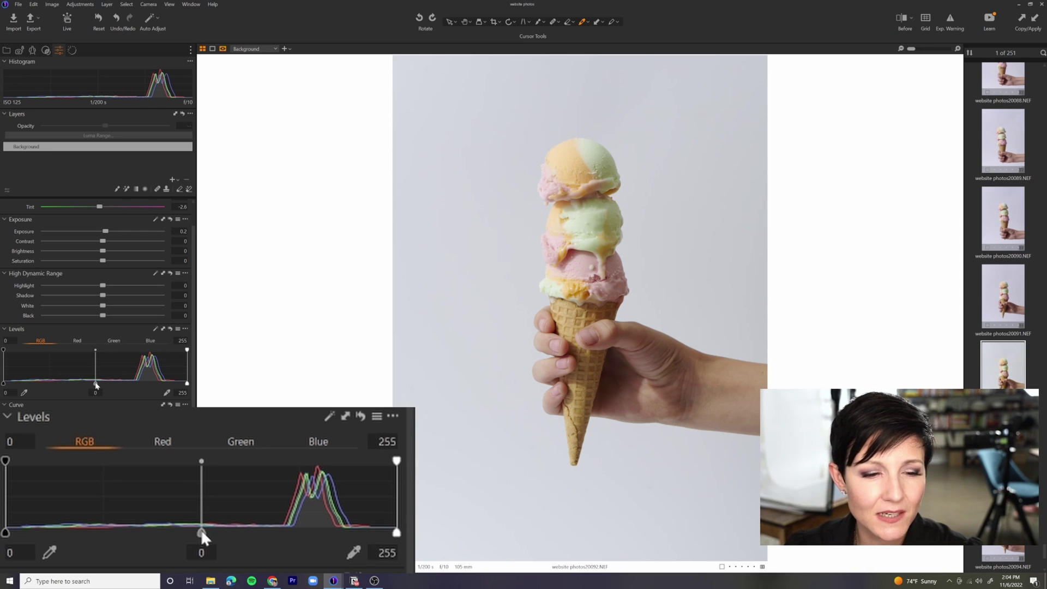
mouse_move(95, 383)
left_mouse_down()
mouse_move(100, 392)
mouse_move(149, 390)
mouse_move(97, 392)
mouse_move(108, 392)
left_mouse_up()
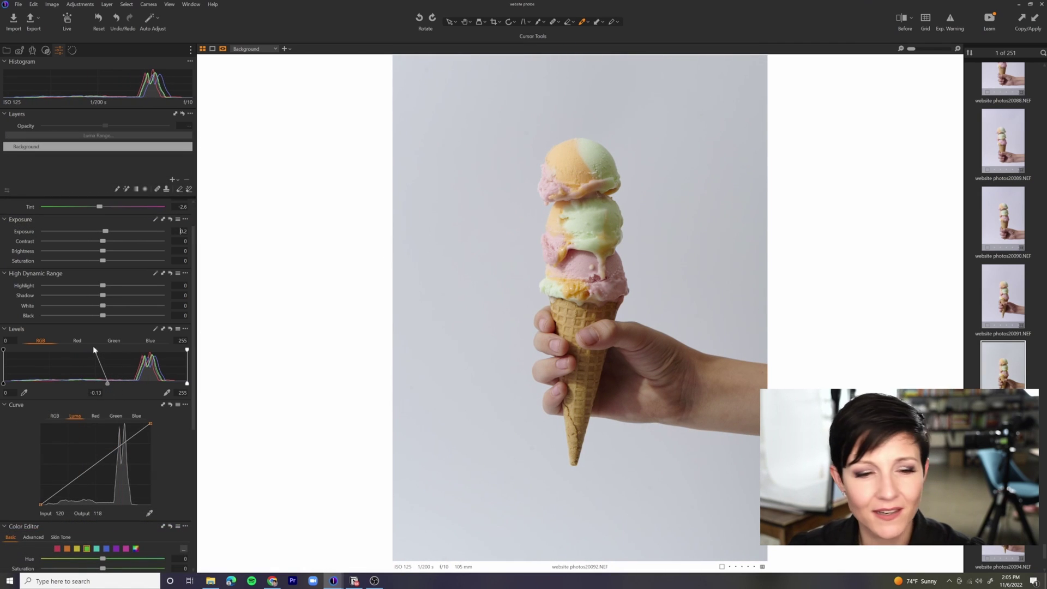
Add a highlight point at input 191, output 197 to the Luma curve and a shadow point close to the diagonal
scroll(107, 451, "down", 3)
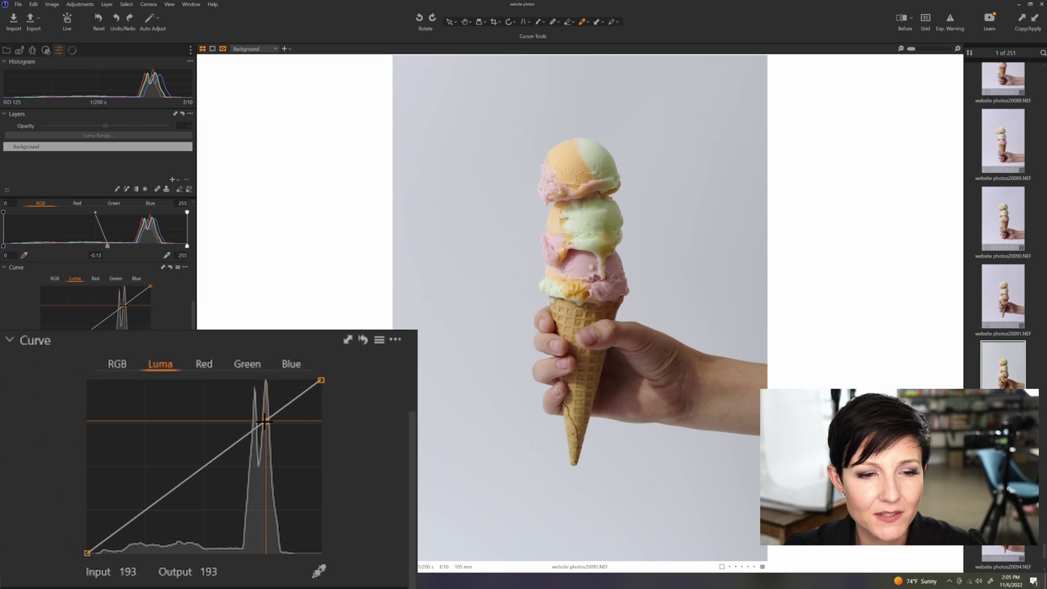
left_click_drag(124, 305, 124, 304)
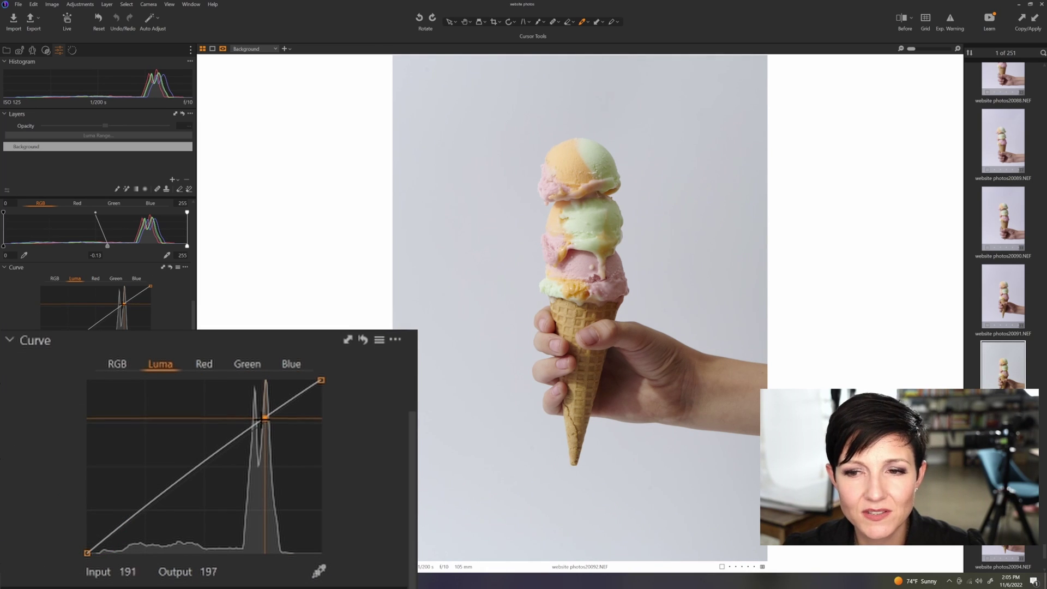
left_click(166, 490)
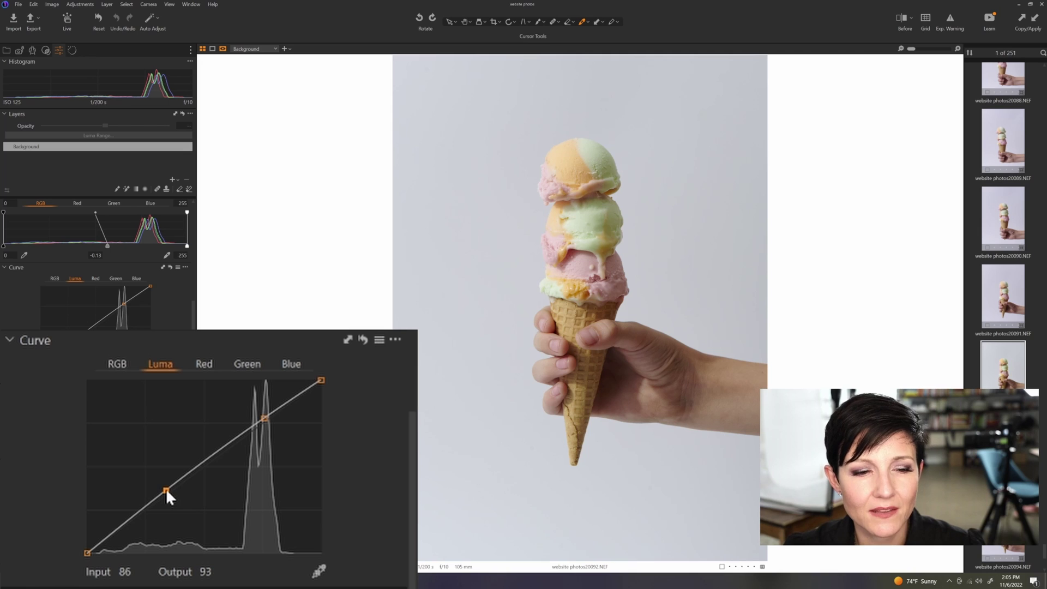
left_click_drag(165, 488, 165, 495)
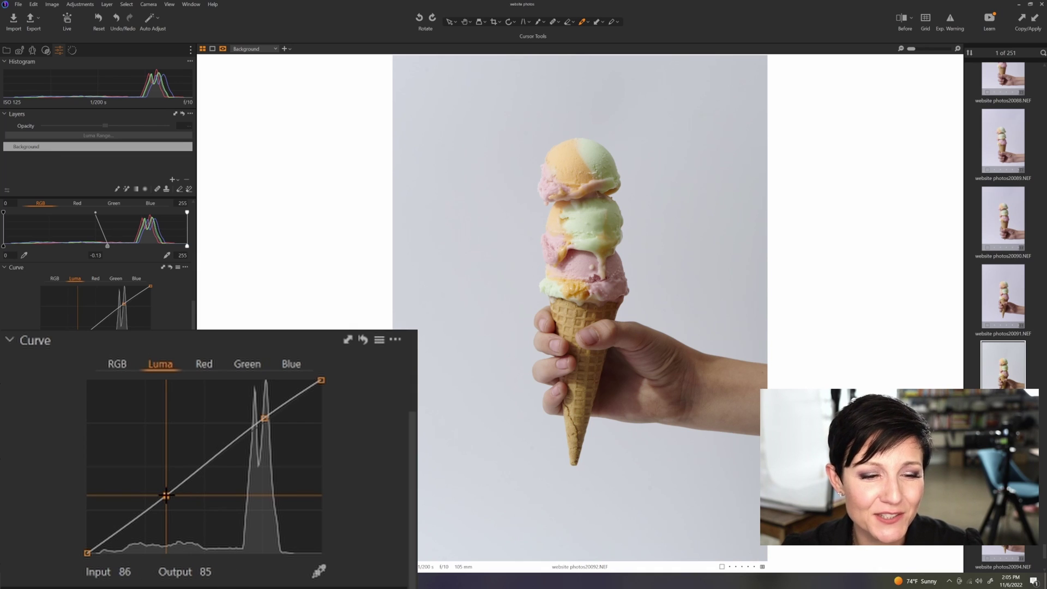
mouse_move(166, 495)
left_mouse_down()
mouse_move(169, 504)
mouse_move(169, 493)
left_mouse_up()
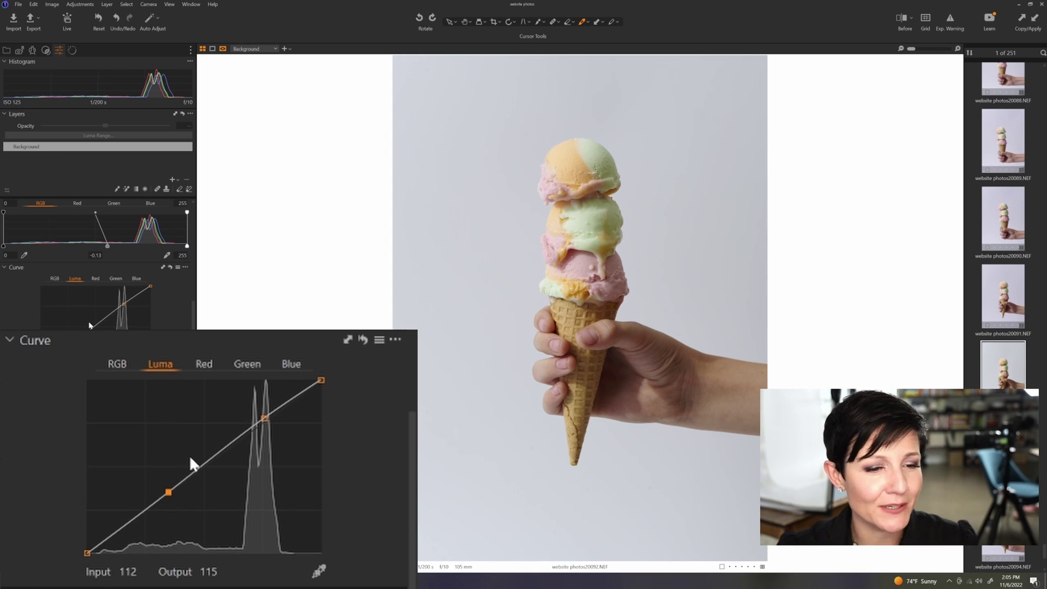
left_click_drag(169, 493, 169, 493)
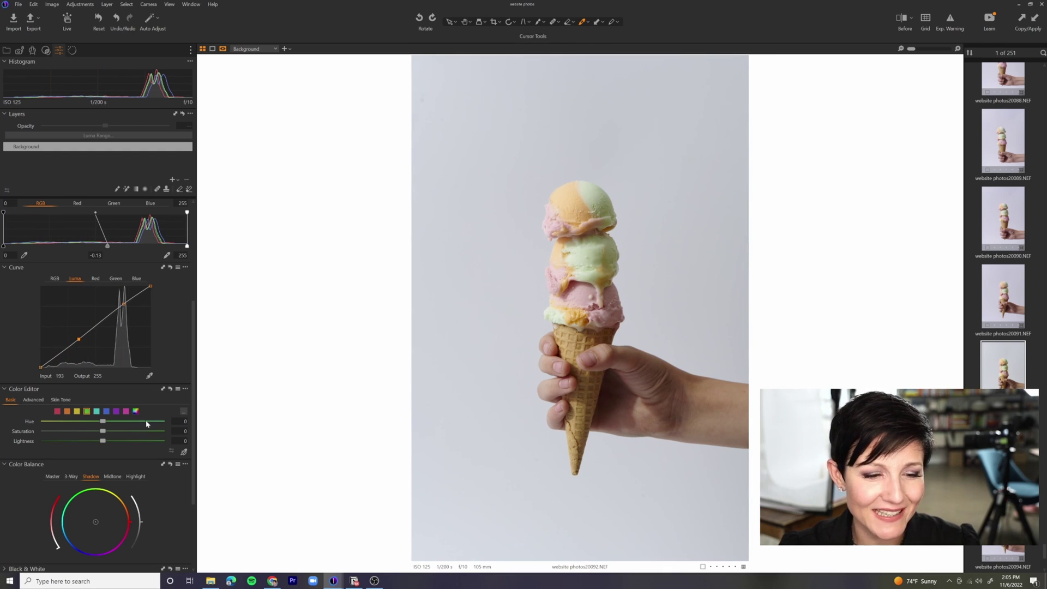
Set the photo's overall exposure Saturation to 4
scroll(147, 433, "down", 1)
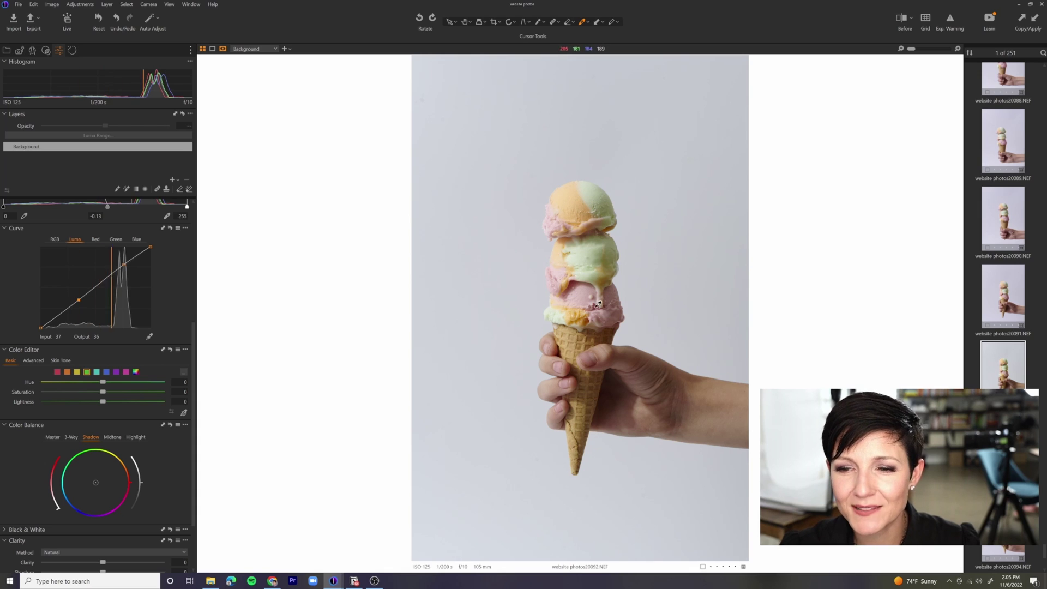
scroll(160, 295, "up", 1)
scroll(160, 294, "up", 4)
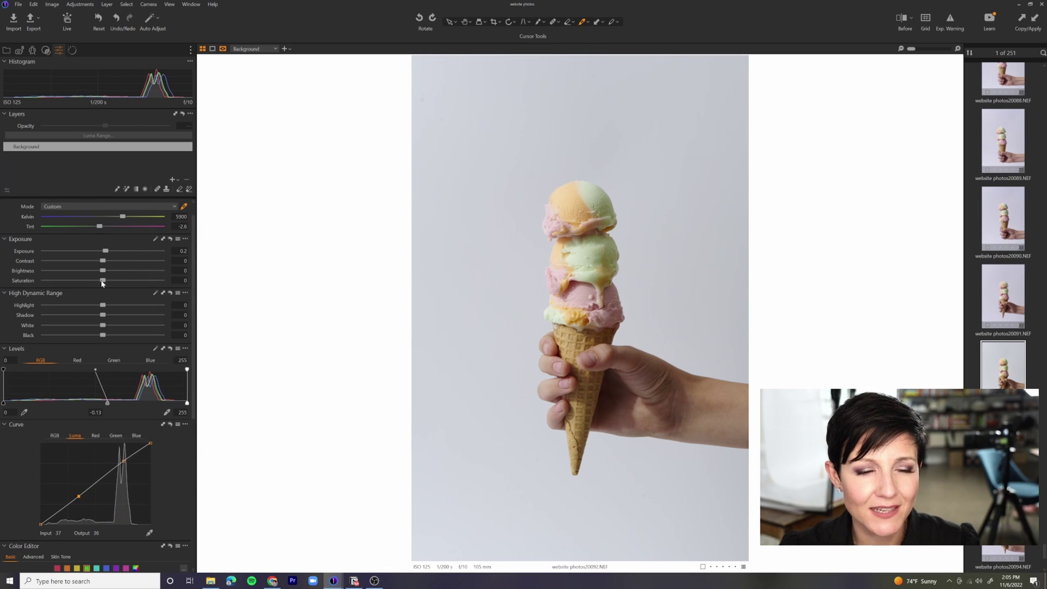
left_click_drag(102, 282, 107, 283)
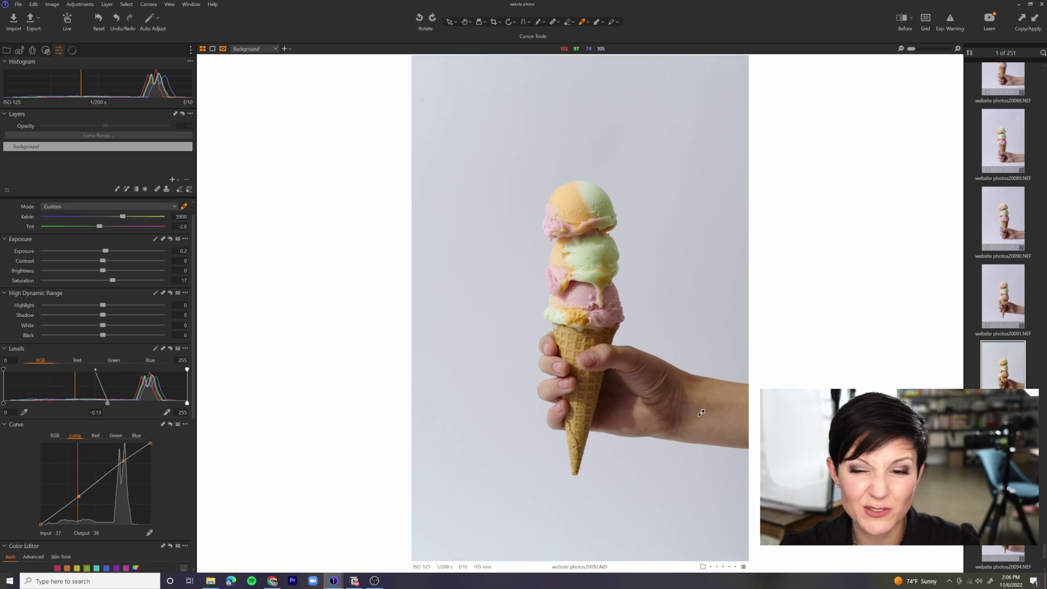
left_click_drag(115, 284, 107, 283)
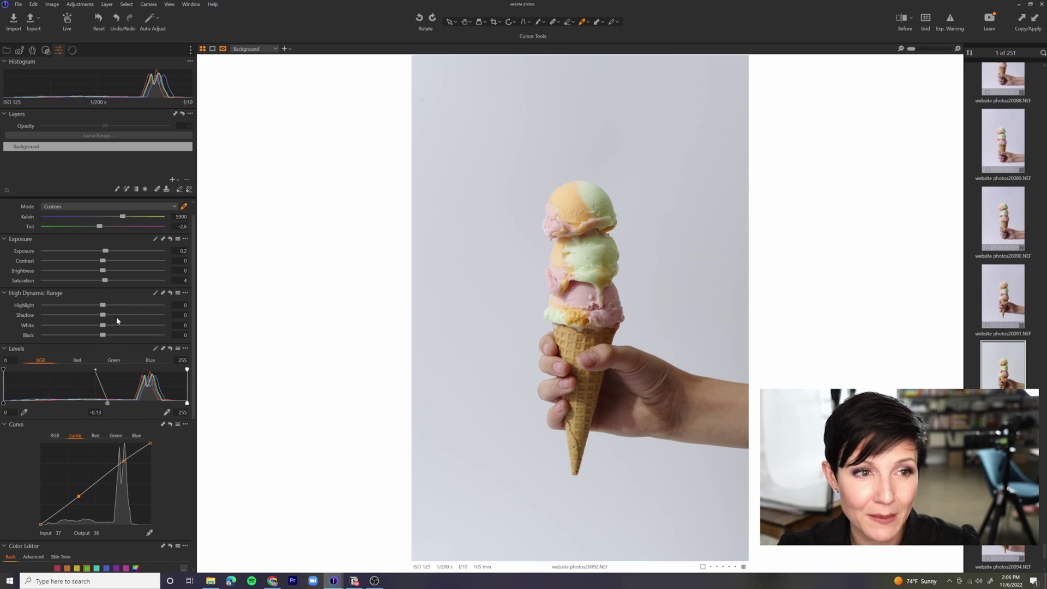
Try a Clarity amount of 23 with the Natural method
scroll(113, 319, "down", 5)
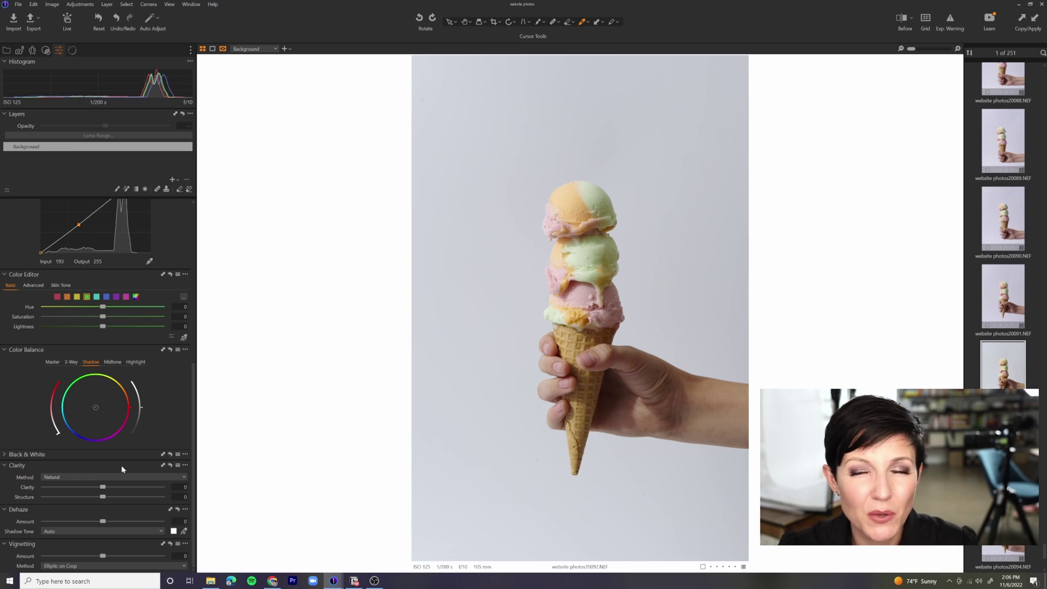
left_click(66, 478)
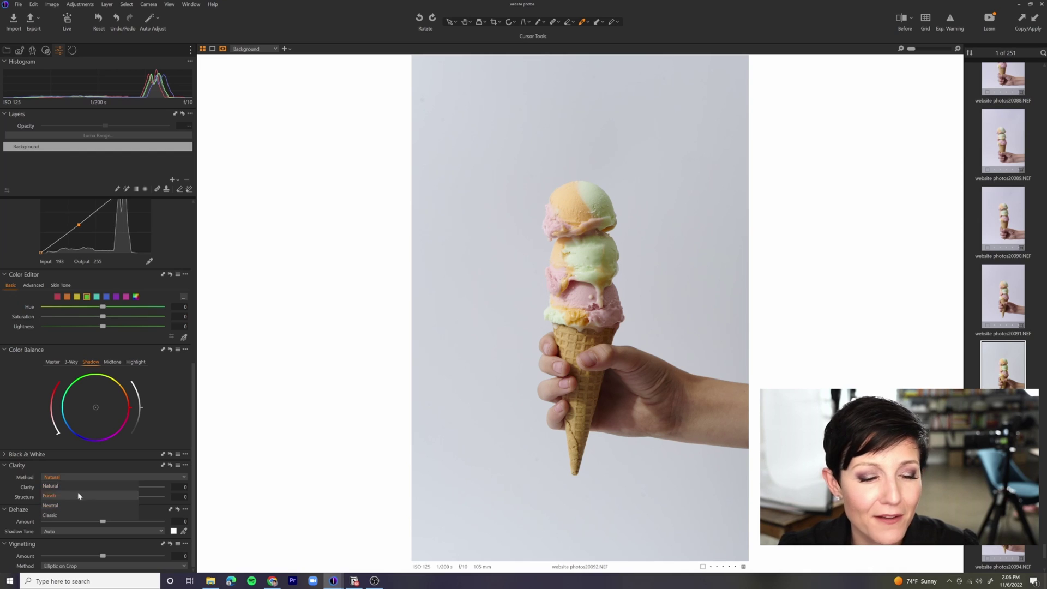
left_click(105, 476)
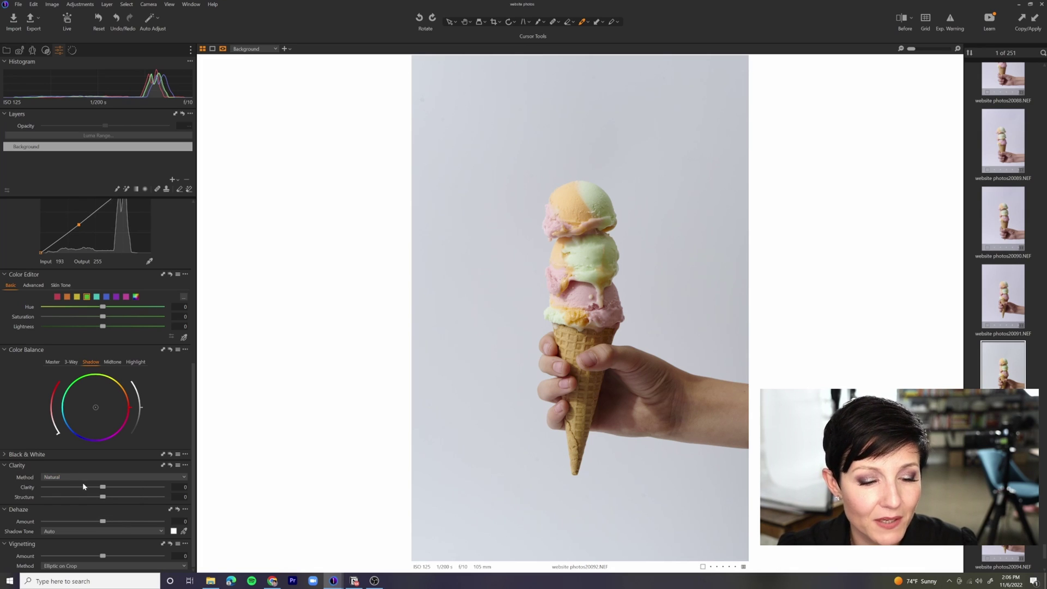
left_click_drag(102, 487, 115, 499)
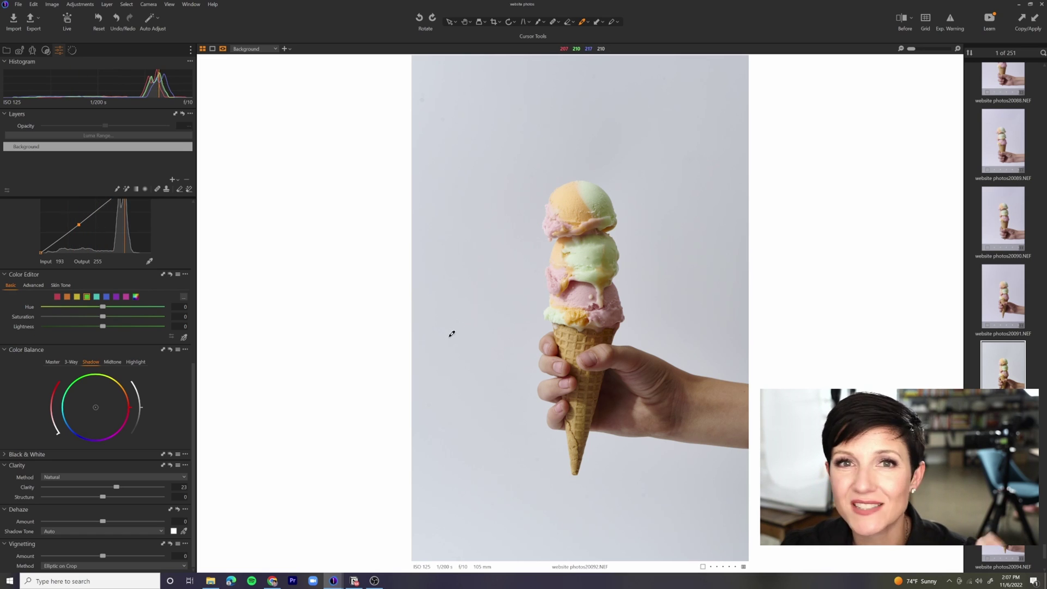
Switch the Clarity method to Punch and set the Clarity amount to 10
left_click(62, 477)
left_click(52, 494)
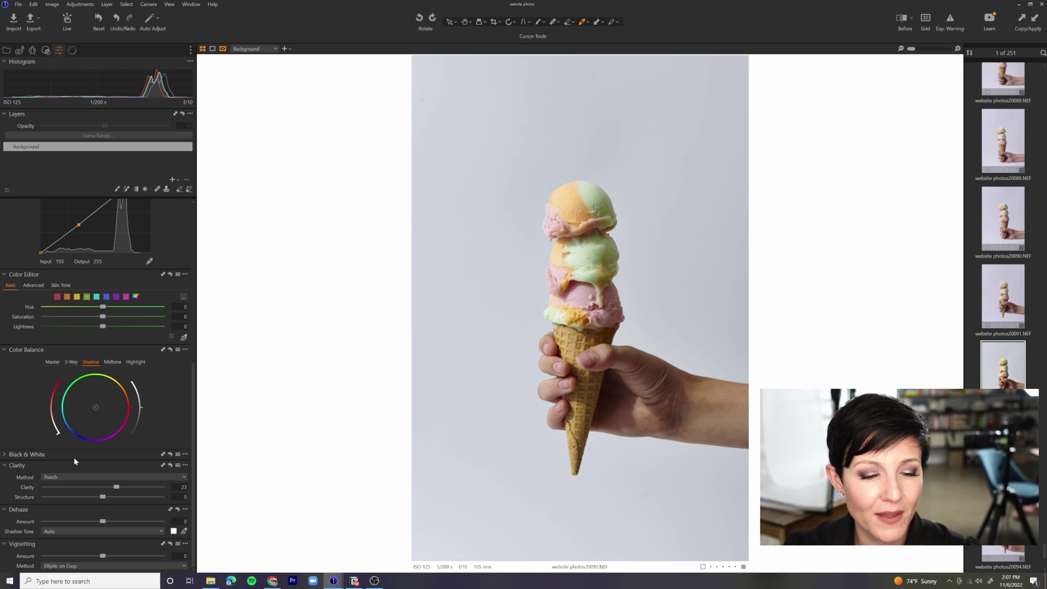
left_click_drag(115, 491, 107, 495)
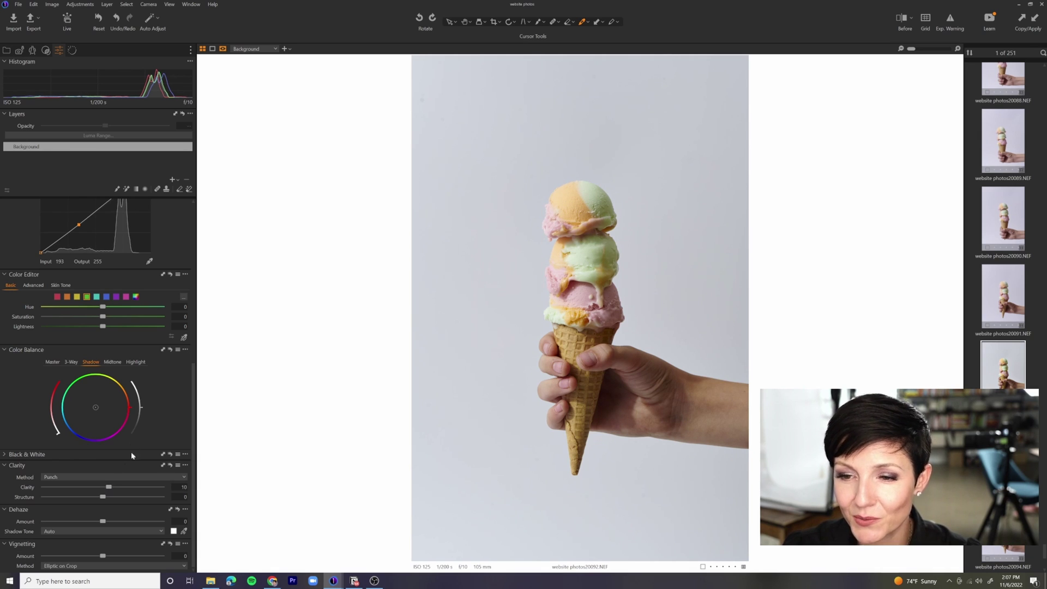
Compare the Natural clarity method on the photo, then return the method to Punch
left_click(77, 479)
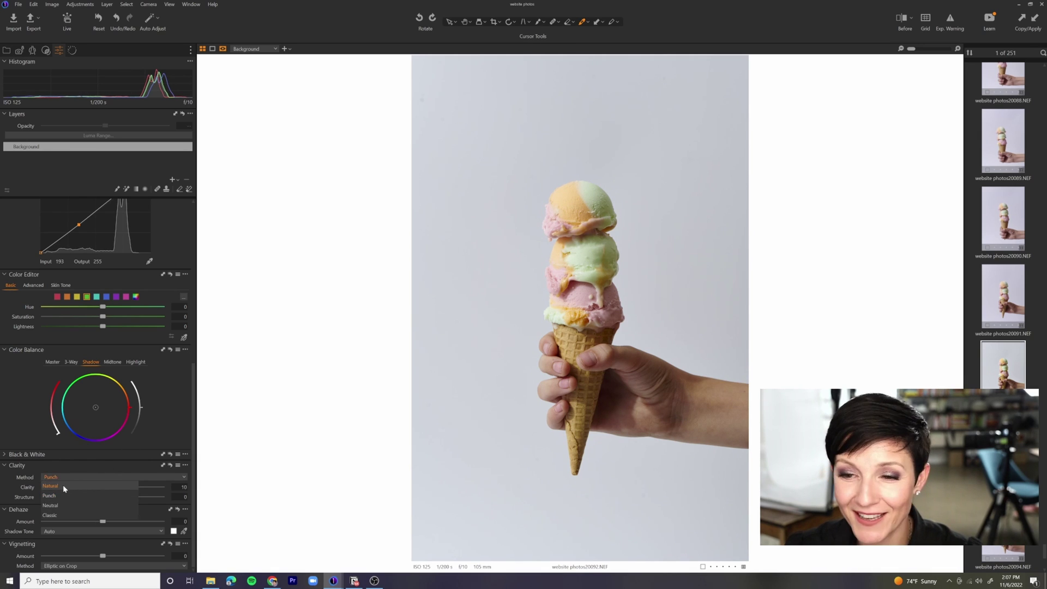
left_click(64, 486)
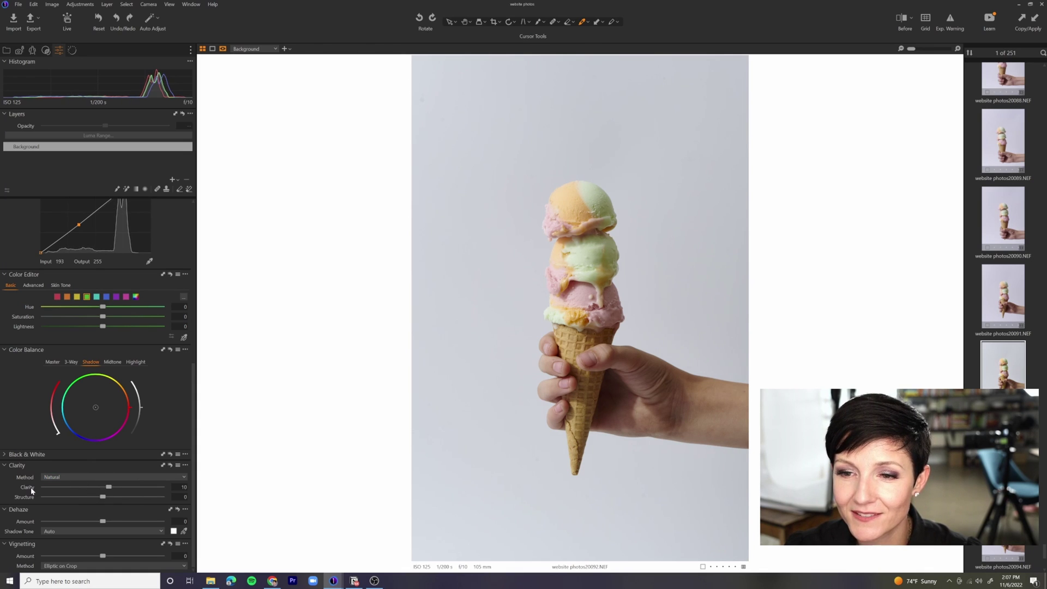
left_click(99, 478)
left_click(81, 496)
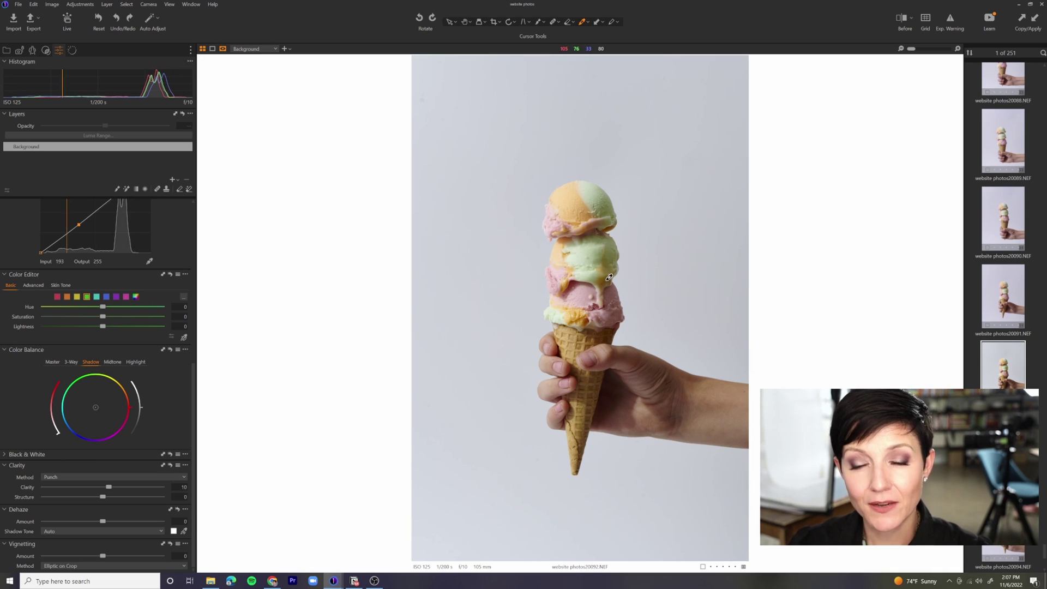
Set the background layer's exposure Brightness to 3
scroll(128, 382, "up", 5)
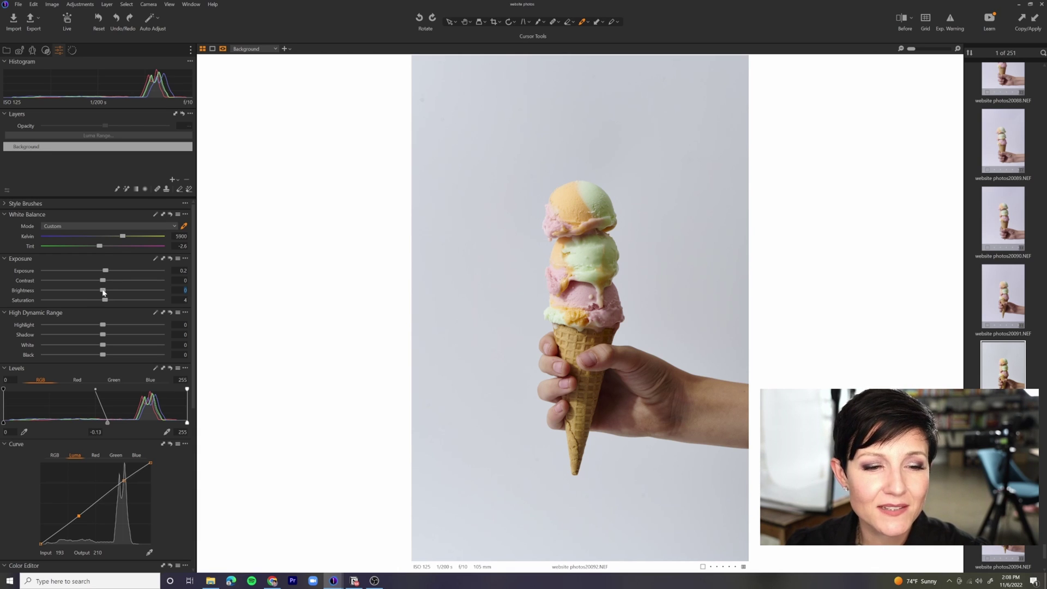
left_click_drag(103, 293, 105, 293)
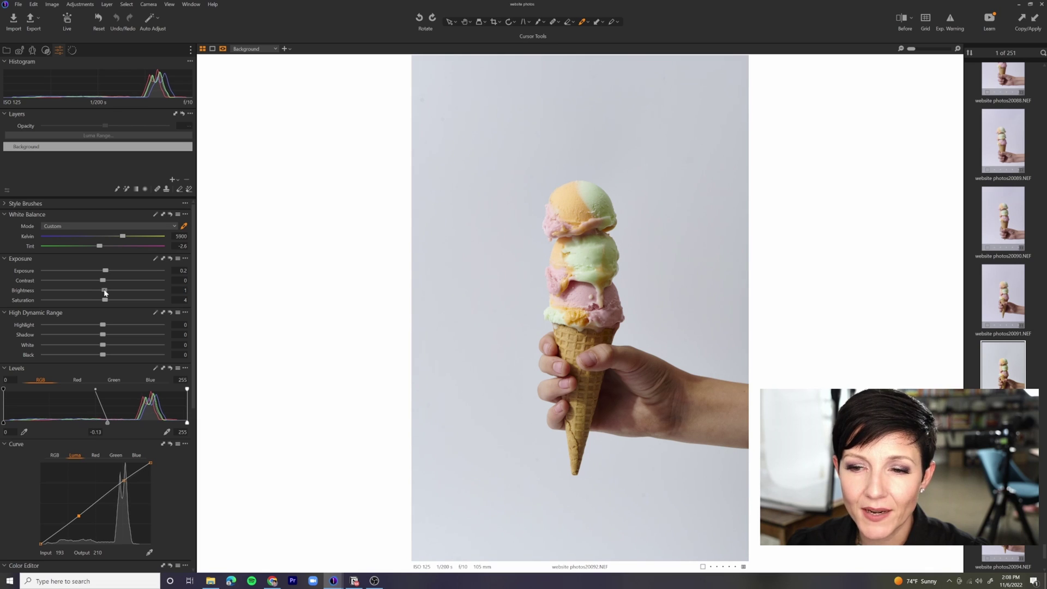
left_click_drag(105, 293, 106, 293)
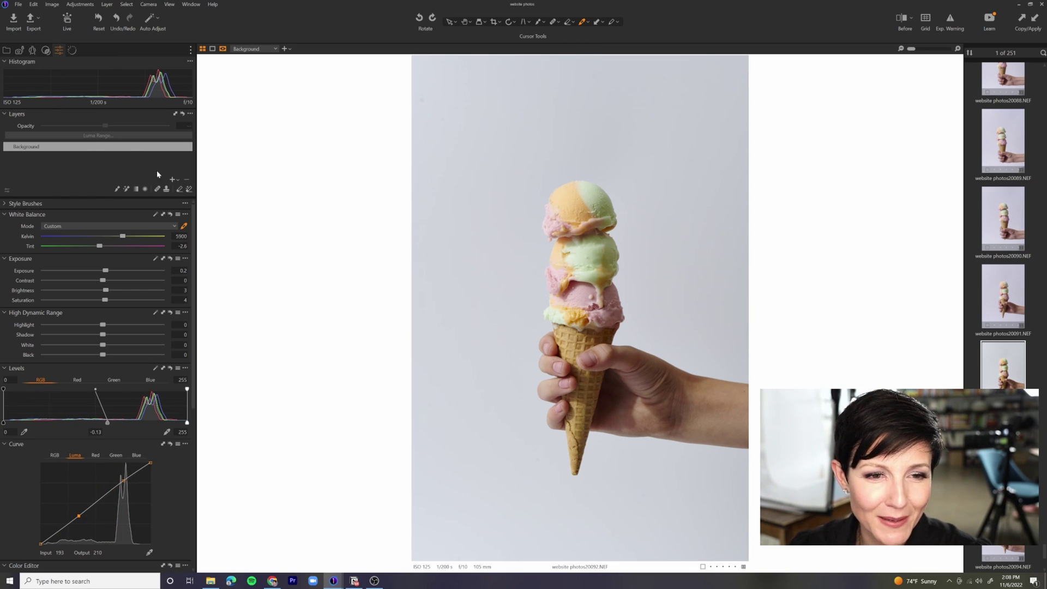
Add a new adjustment layer above the background and name it "hand"
left_click(173, 180)
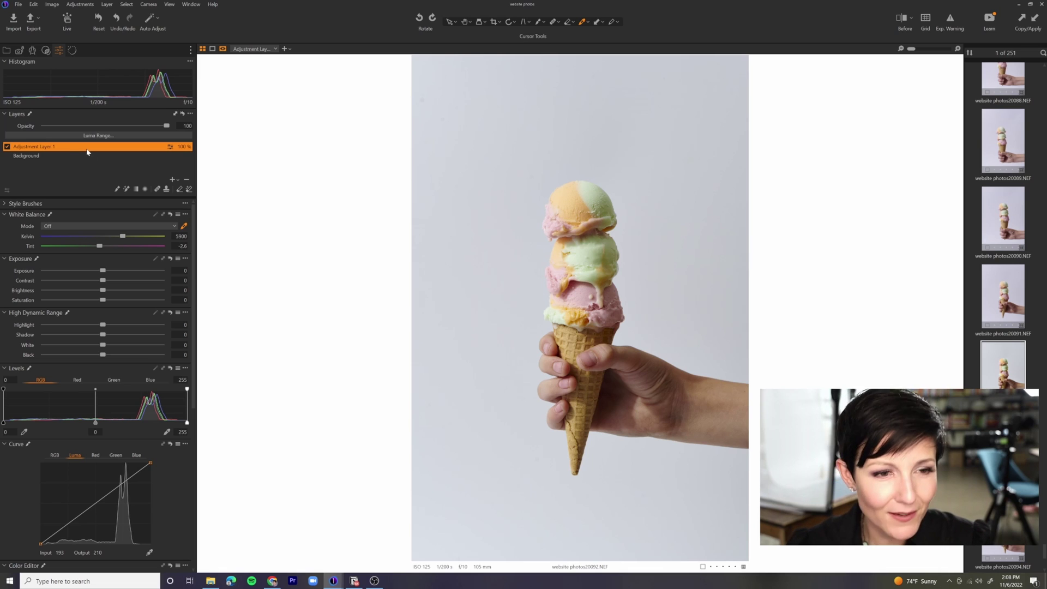
right_click(49, 148)
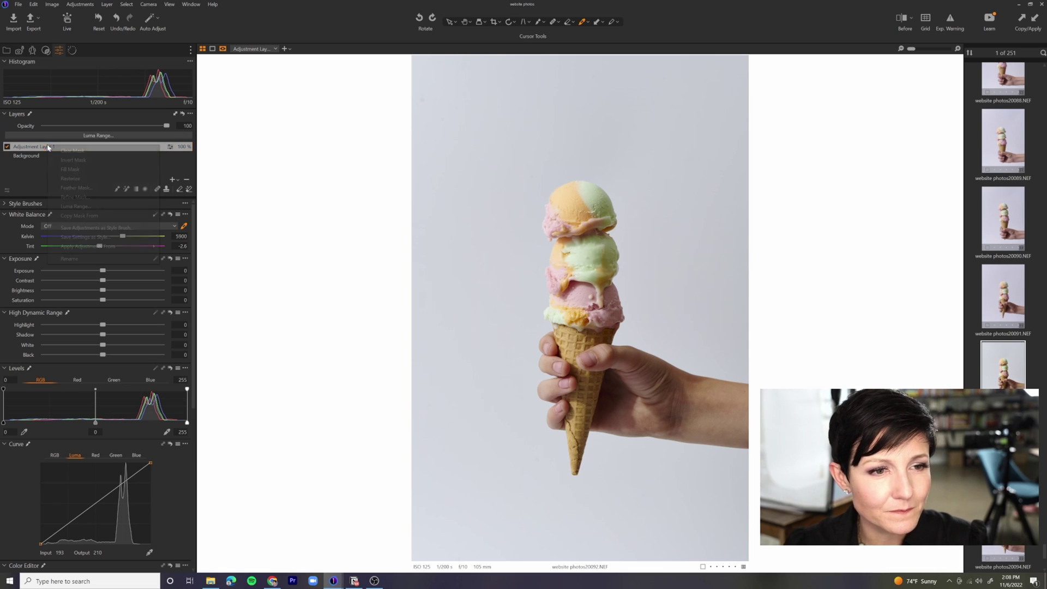
left_click(71, 257)
type("hand")
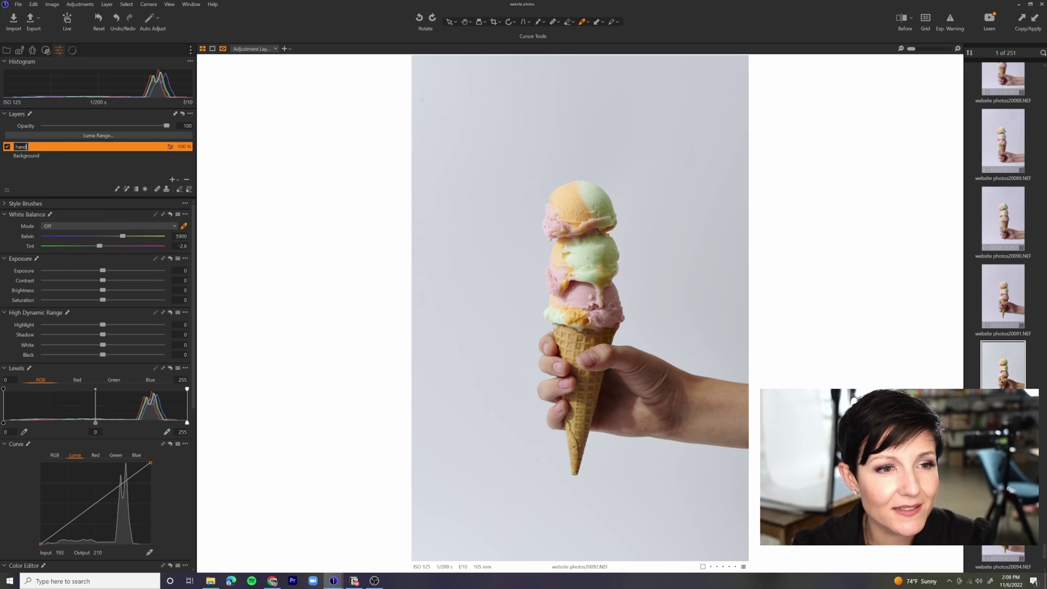
key("Return")
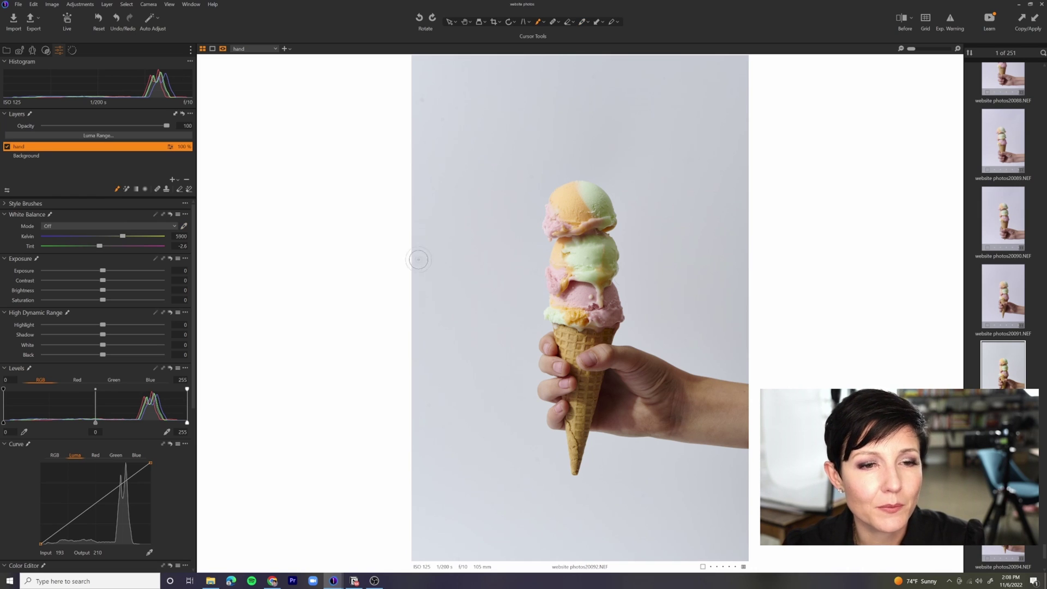
Adjust the mask brush settings and paint the hand layer's mask over the shadowed palm beside the cone
right_click(438, 220)
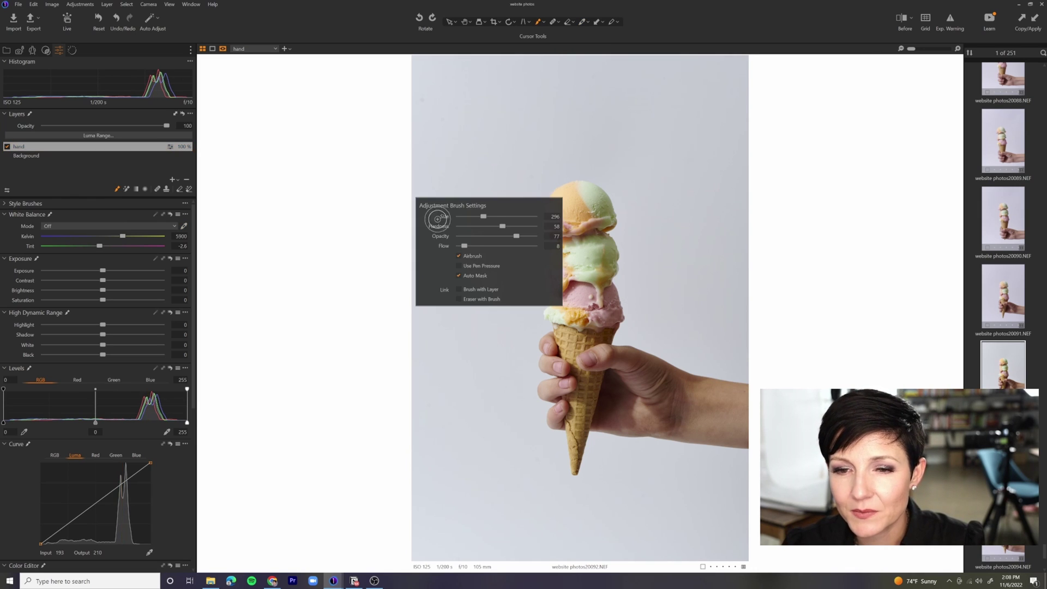
mouse_move(484, 216)
left_mouse_down()
mouse_move(495, 227)
mouse_move(479, 217)
mouse_move(463, 246)
left_mouse_up()
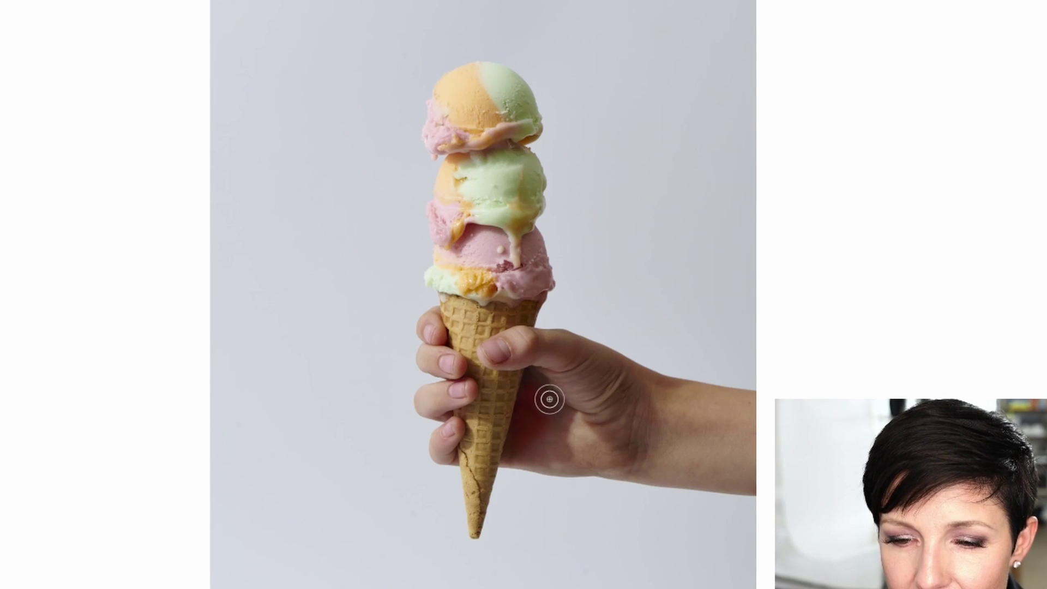
mouse_move(517, 444)
left_mouse_down()
mouse_move(536, 462)
mouse_move(578, 450)
mouse_move(543, 411)
mouse_move(537, 382)
mouse_move(541, 424)
mouse_move(578, 427)
mouse_move(540, 436)
left_mouse_up()
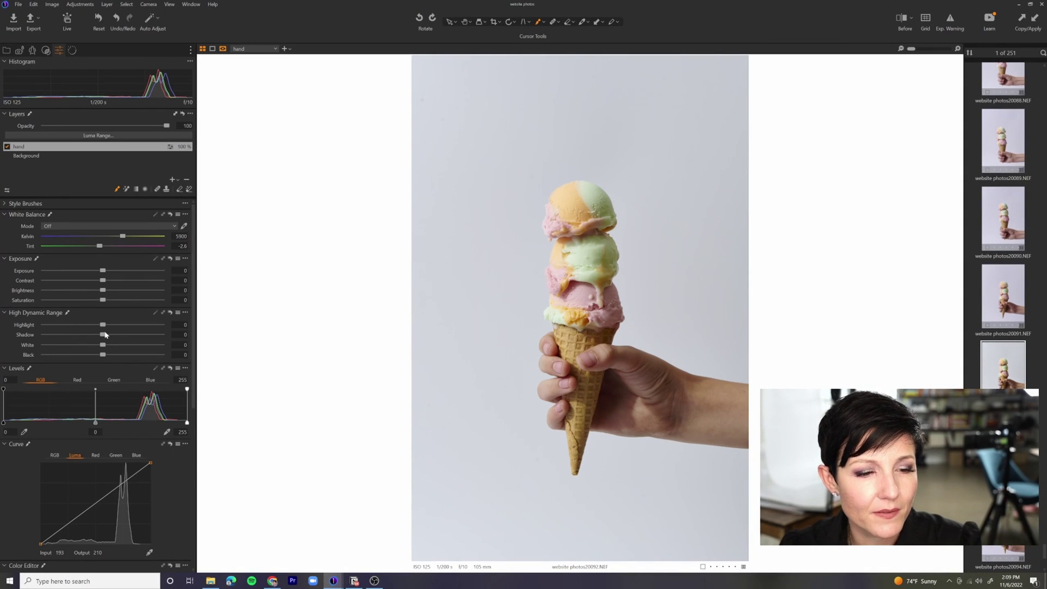
Brighten the hand layer with Shadow 19 and Exposure 0.65, and brush more of its mask over the palm
left_click_drag(104, 336, 121, 338)
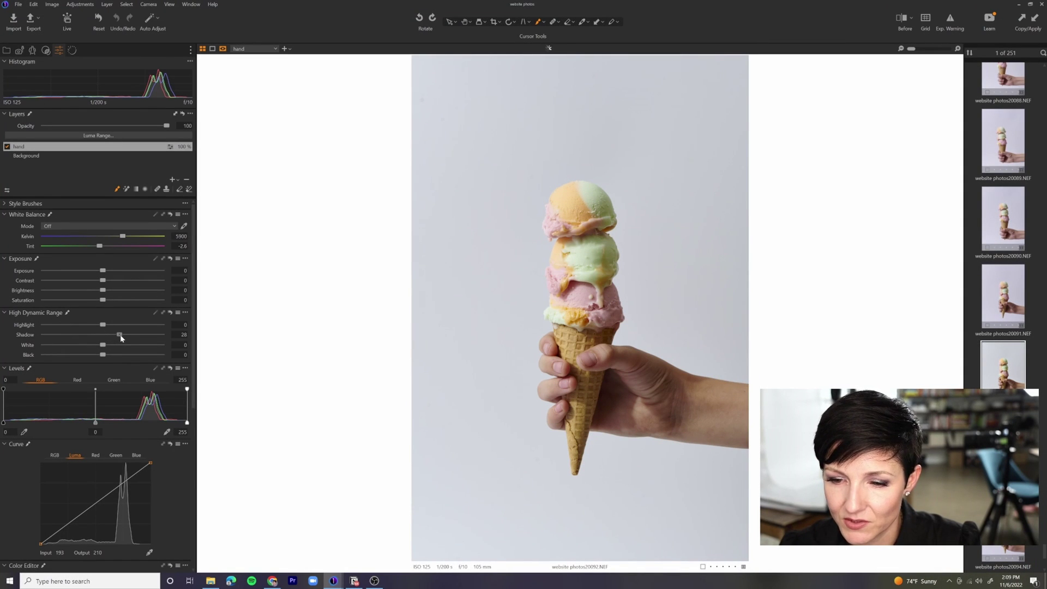
left_click_drag(102, 272, 108, 273)
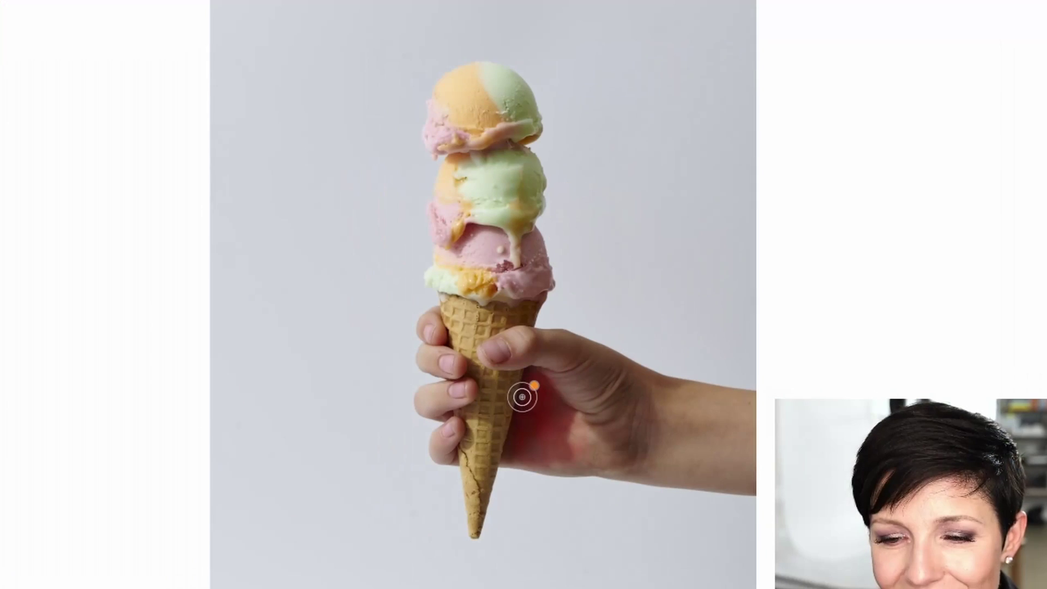
mouse_move(519, 395)
left_mouse_down()
mouse_move(506, 454)
mouse_move(526, 371)
mouse_move(515, 463)
mouse_move(561, 416)
left_mouse_up()
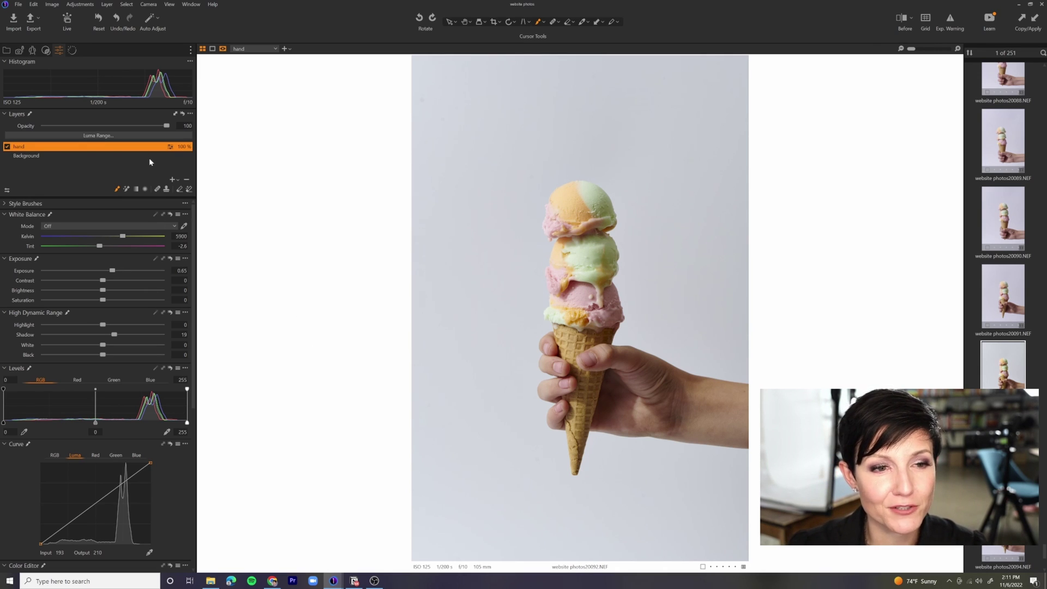
Add another adjustment layer above the hand layer and name it "scoops"
left_click(173, 180)
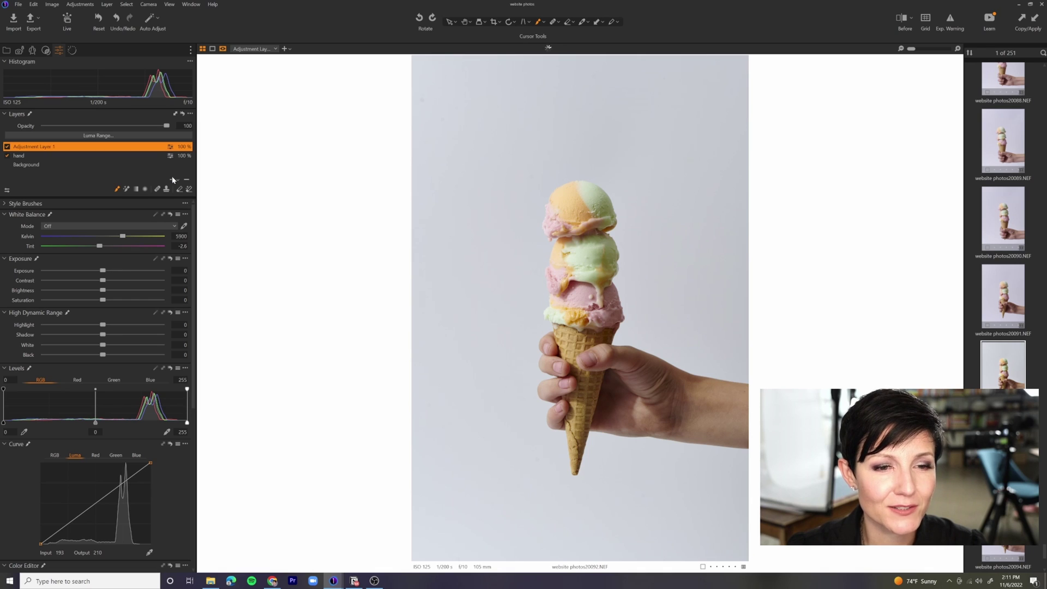
right_click(37, 147)
left_click(70, 258)
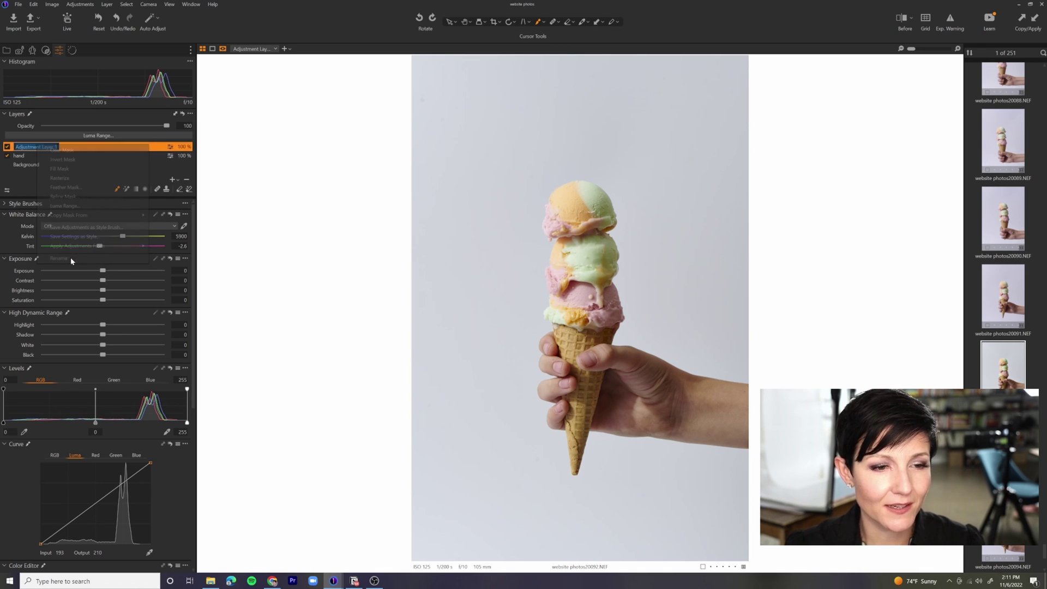
type("scoo")
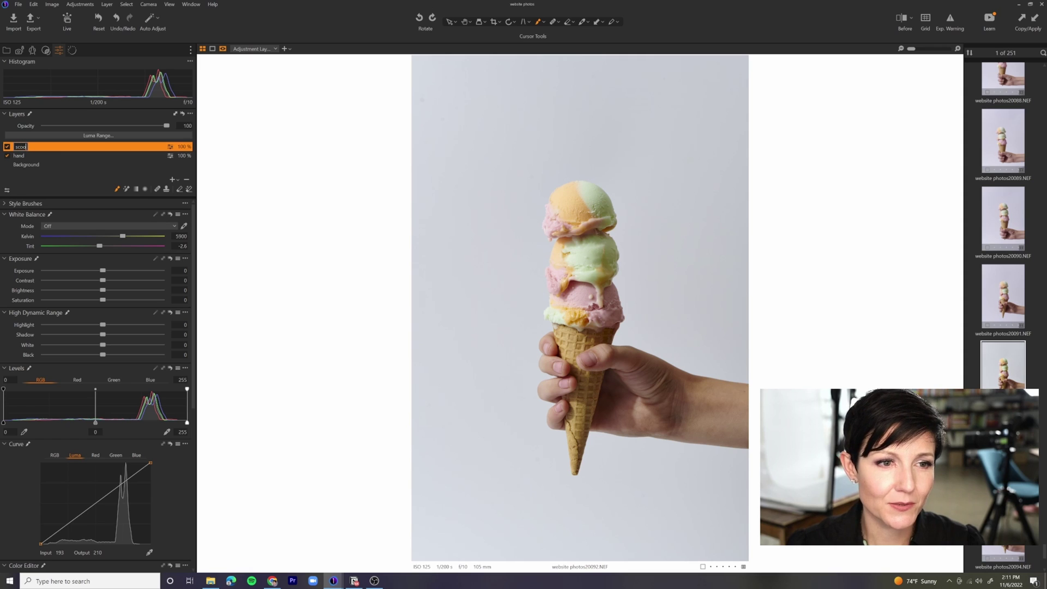
type("ps")
key("Return")
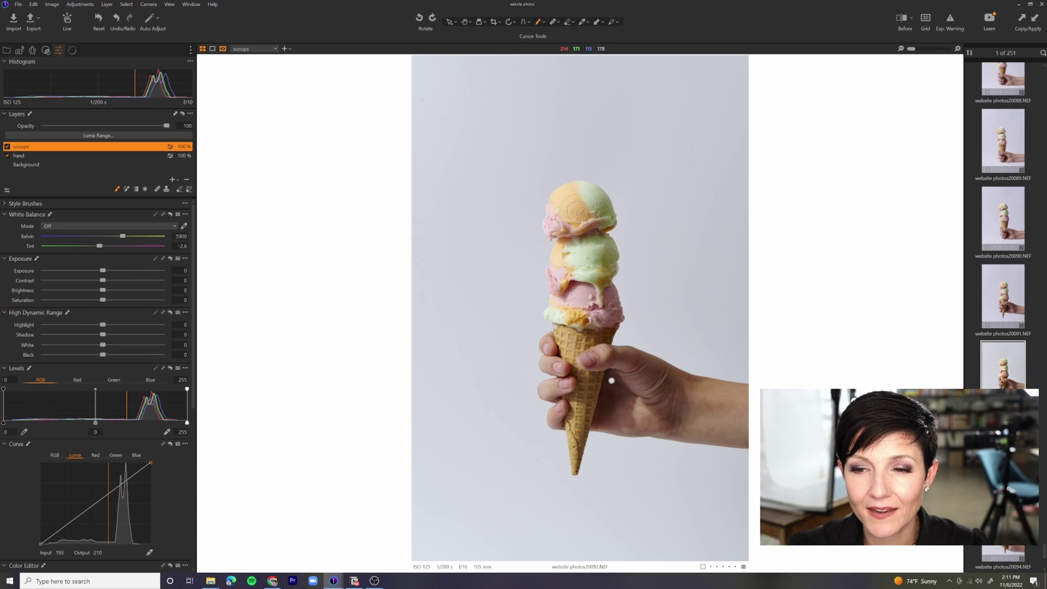
Set the mask brush's flow to 46, adjust its size, and start the scoops layer's mask on the top scoop
right_click(576, 212)
left_click_drag(433, 191, 440, 191)
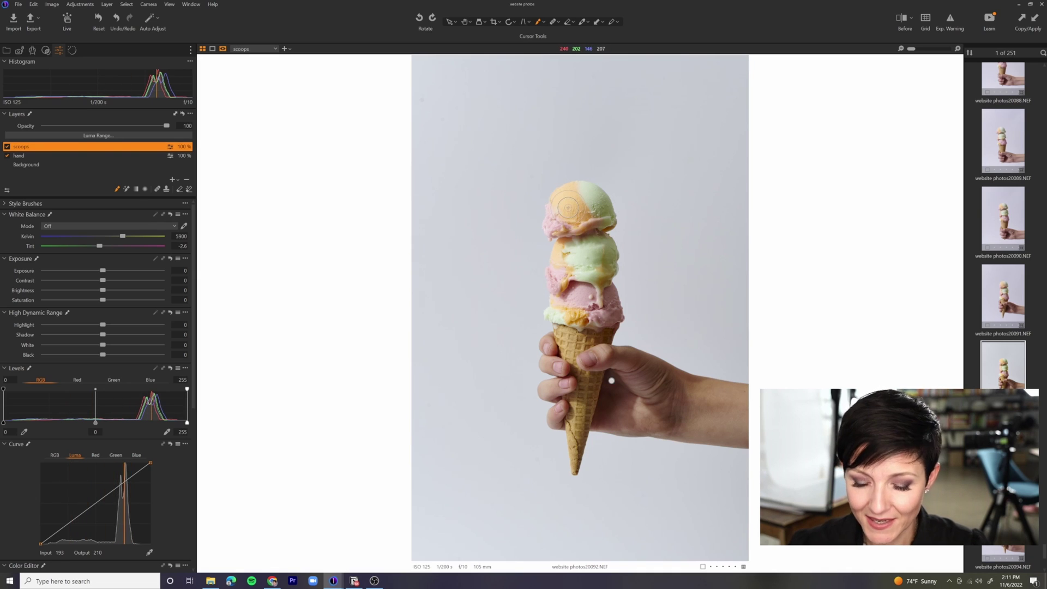
right_click(481, 167)
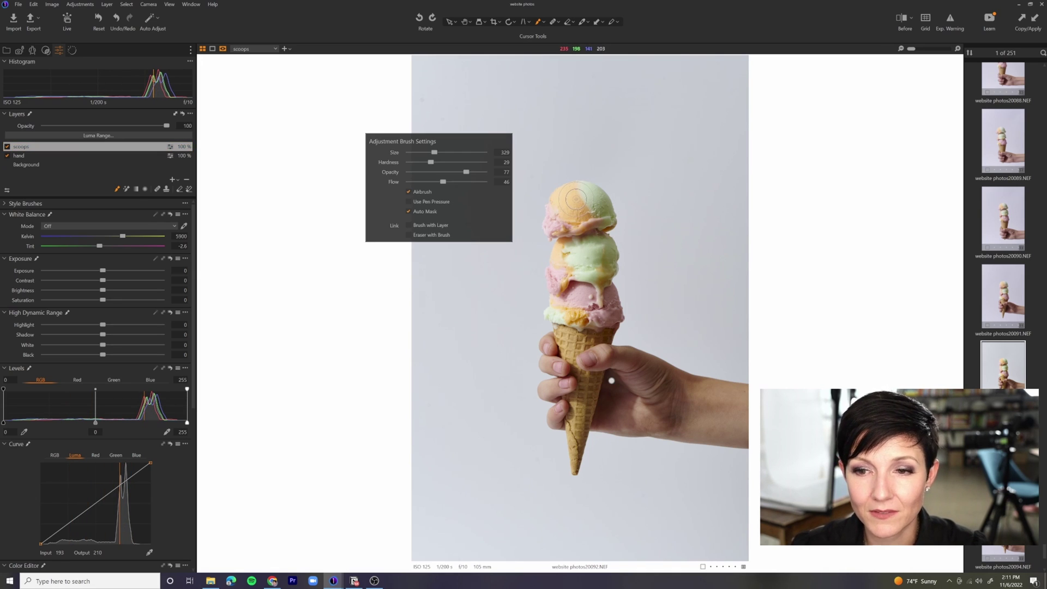
left_click_drag(435, 150, 431, 154)
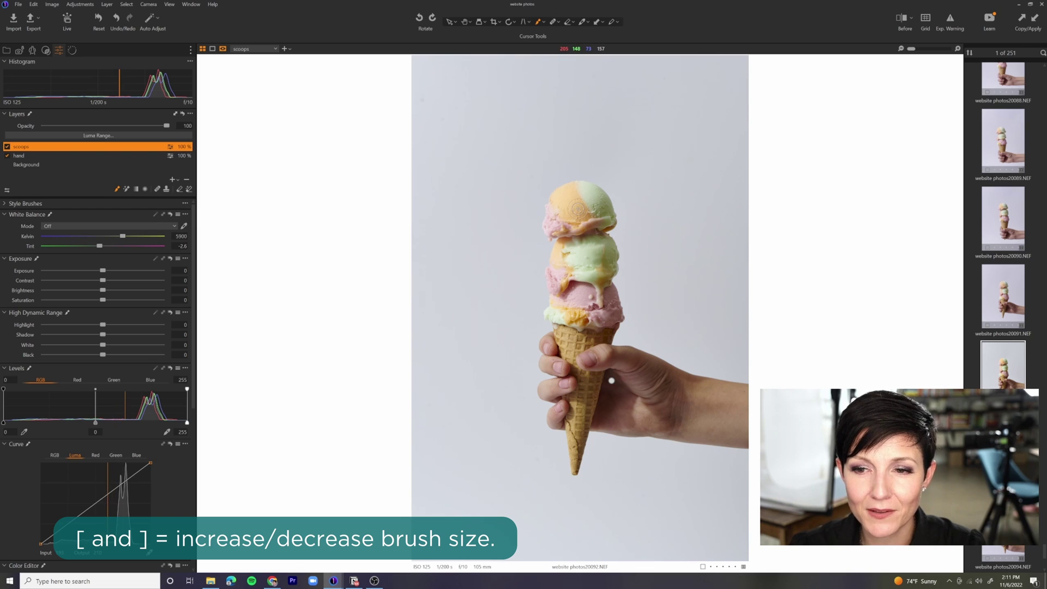
left_click(578, 208)
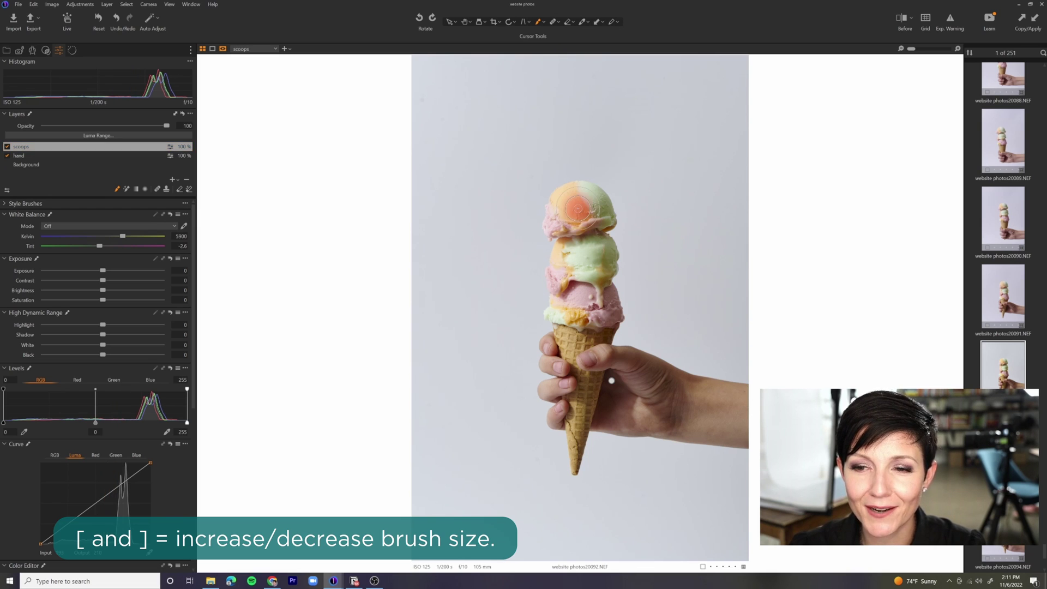
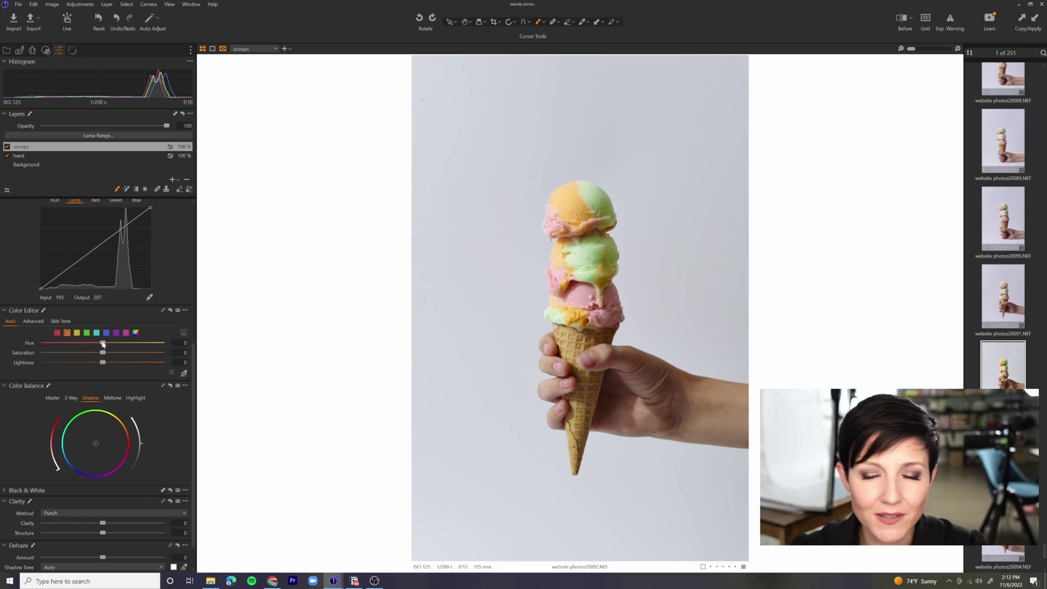
Set the scoops layer's orange color range to Hue -6.4 and Lightness -3.9
left_click_drag(96, 344, 113, 343)
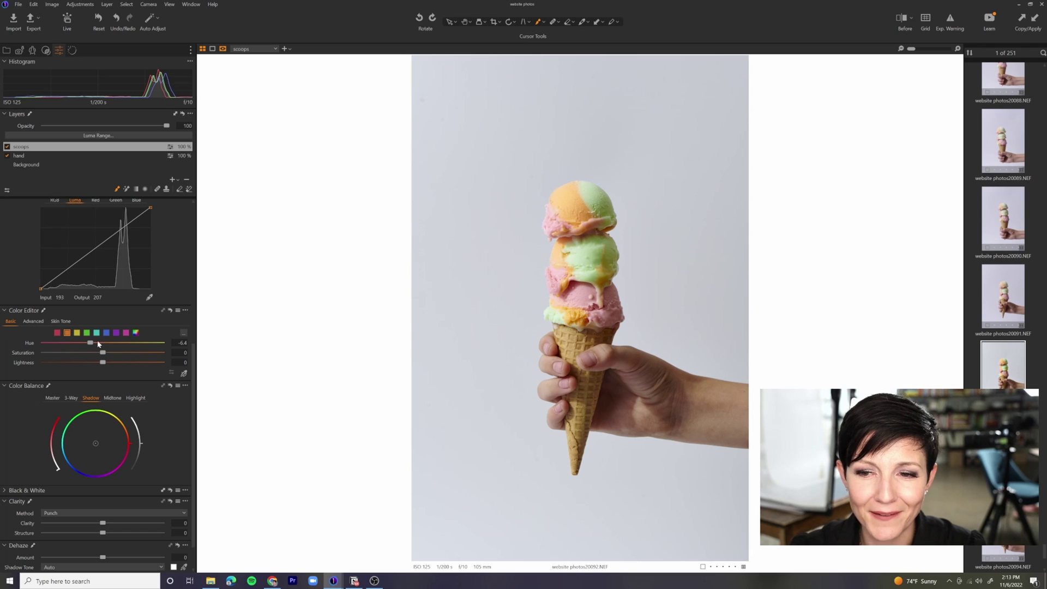
left_click_drag(100, 366, 100, 368)
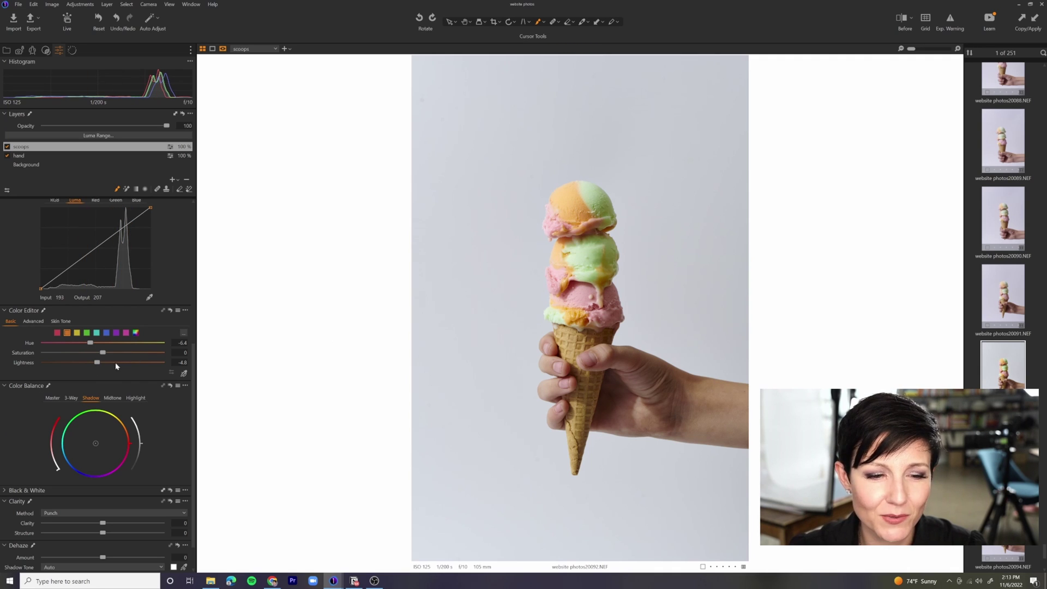
left_click(99, 362)
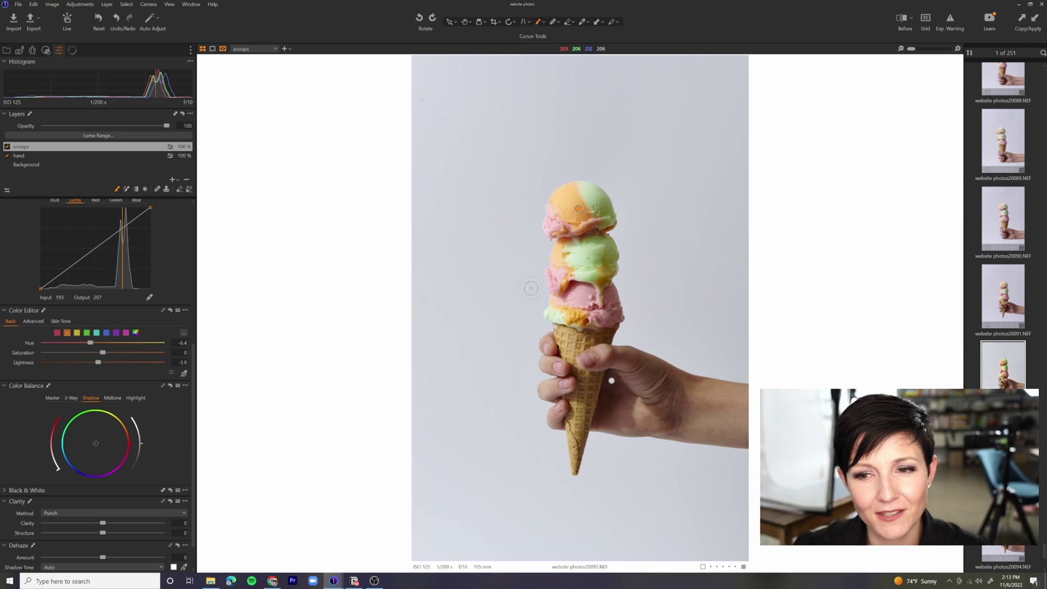
Lower the Lightness of the scoops layer's red color range to -4.7
left_click(56, 333)
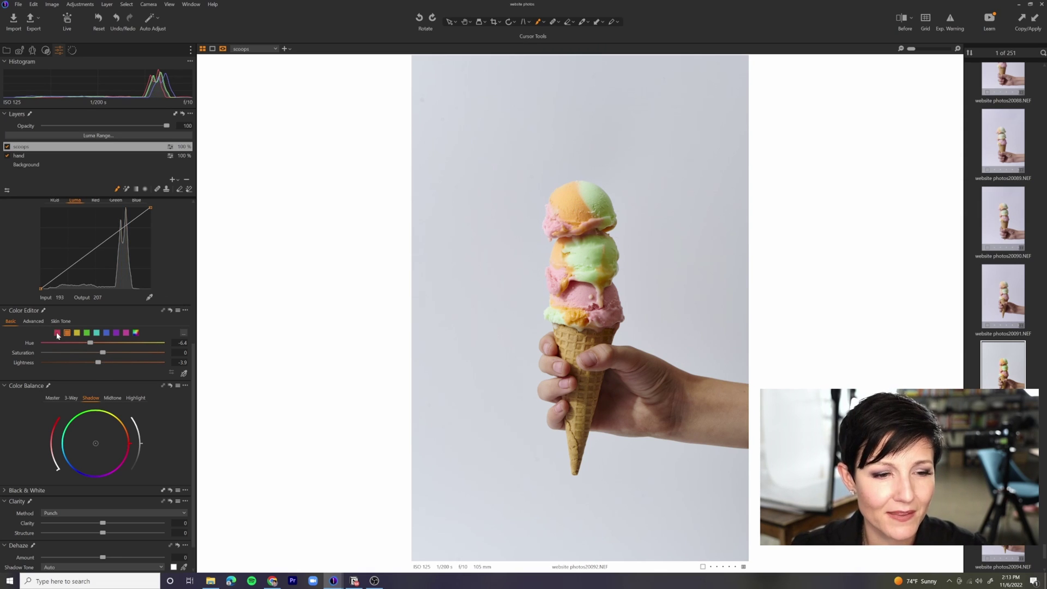
left_click(93, 362)
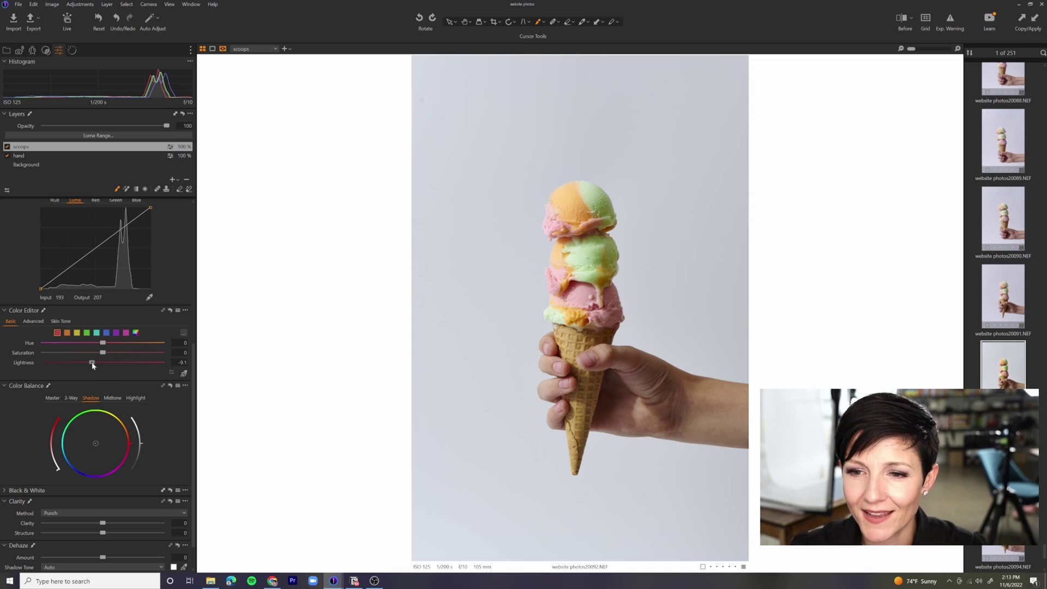
left_click_drag(92, 365, 96, 365)
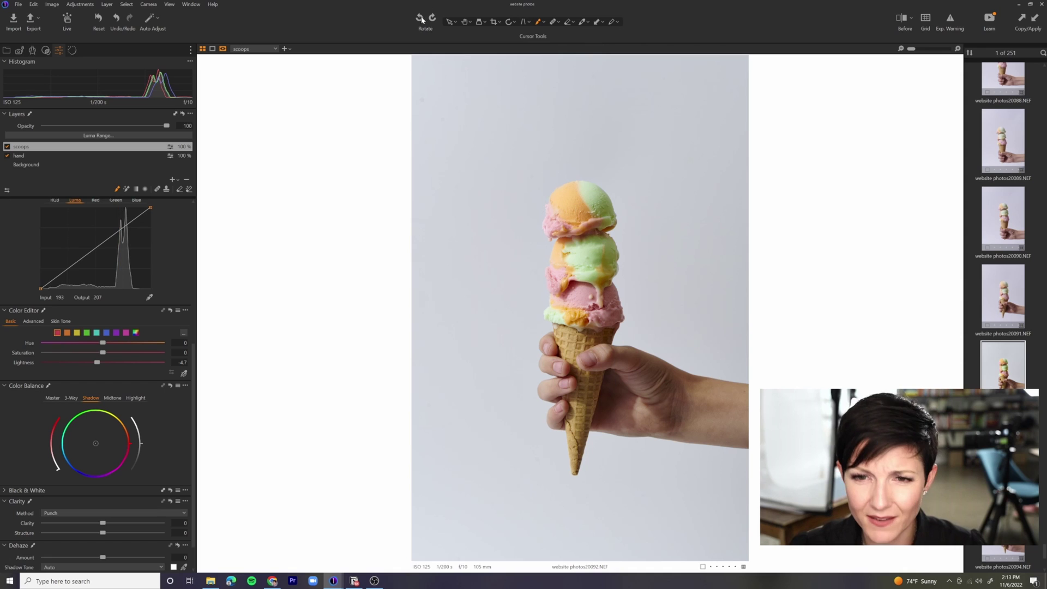
Check the top scoop up close and refine the red color range to Hue -4.6 and Lightness -4.7
left_click(466, 22)
left_click(552, 198)
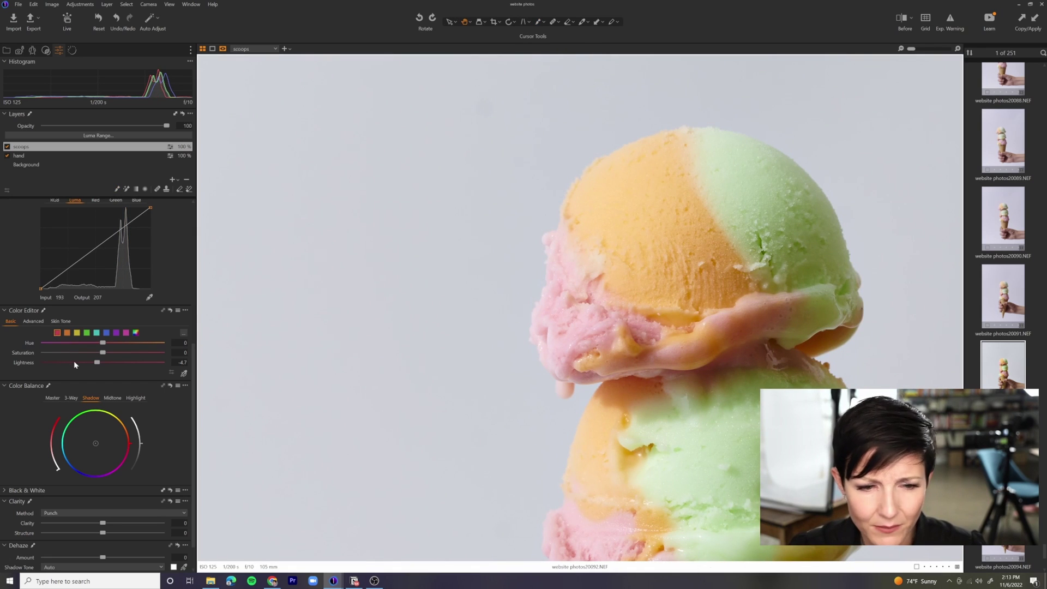
left_click_drag(75, 364, 94, 363)
left_click(592, 288)
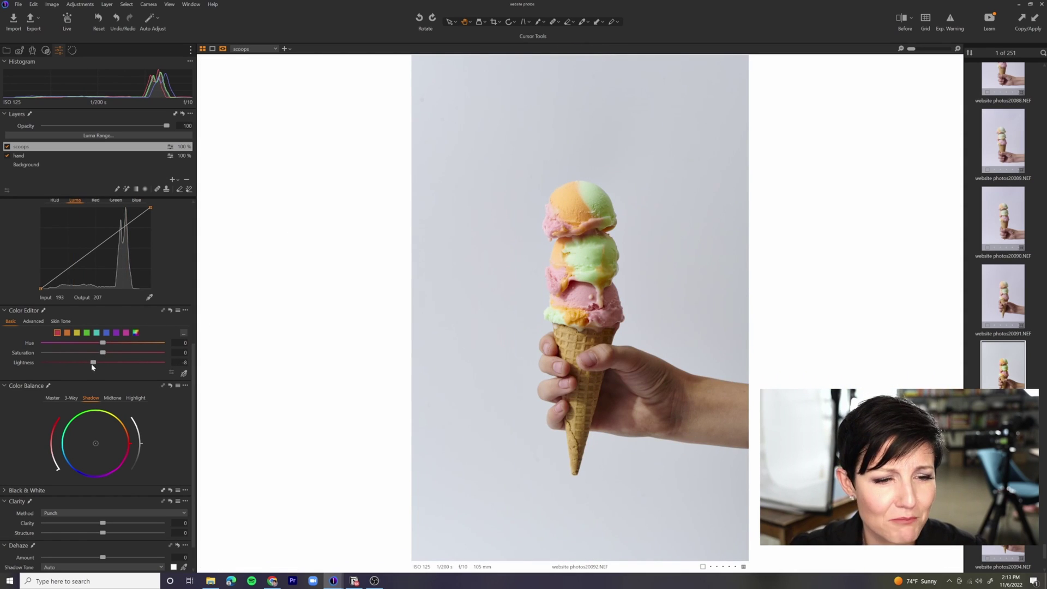
mouse_move(93, 363)
left_mouse_down()
mouse_move(86, 345)
mouse_move(68, 345)
mouse_move(146, 347)
mouse_move(96, 361)
left_mouse_up()
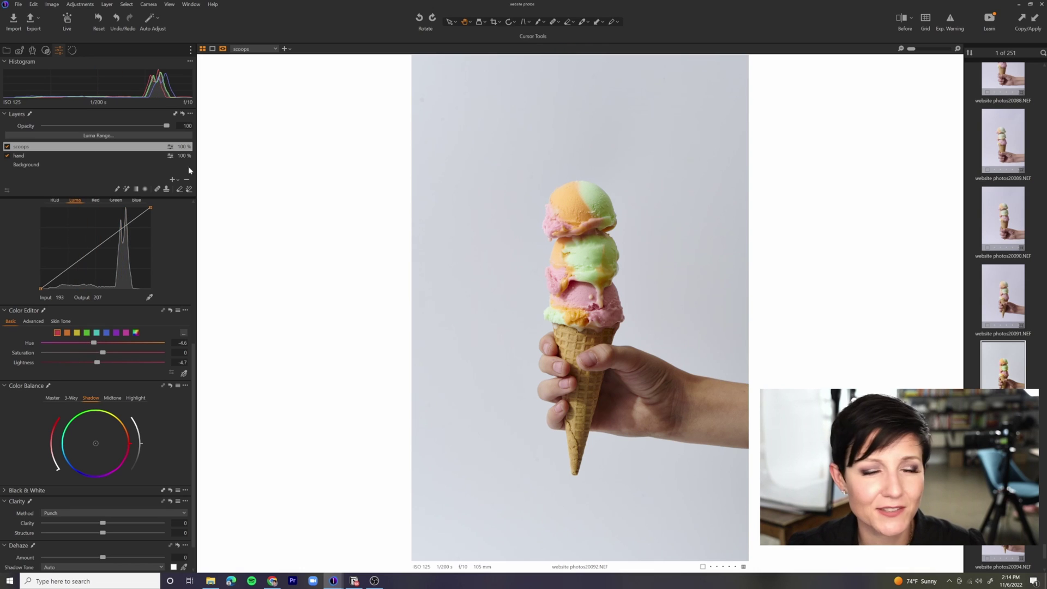
Compare the photo with and without the scoops layer, and send it to Adobe Photoshop 2022 as a 16-bit uncompressed TIFF
left_click(7, 147)
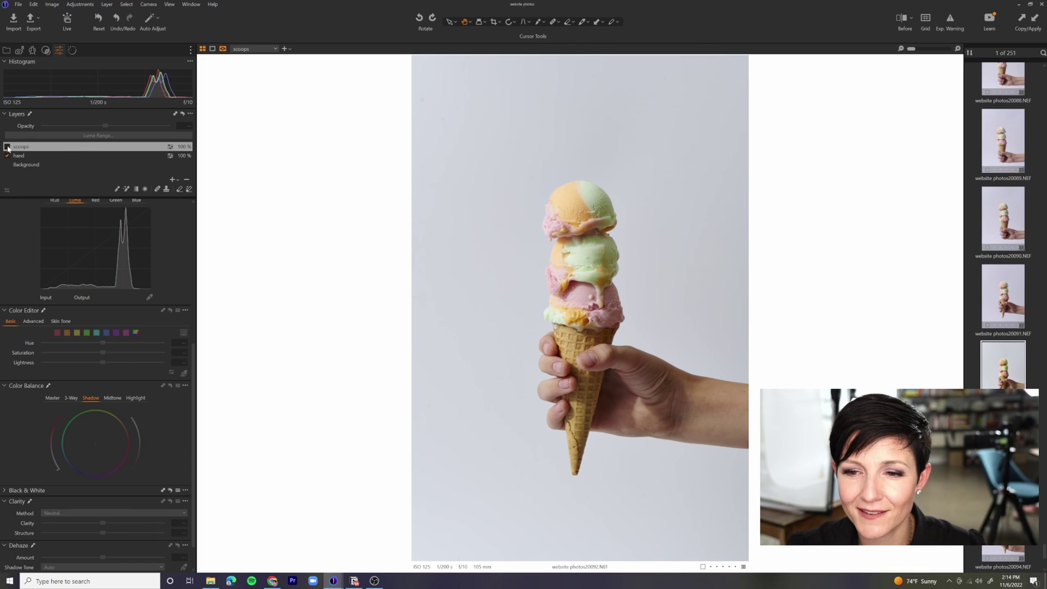
left_click(7, 147)
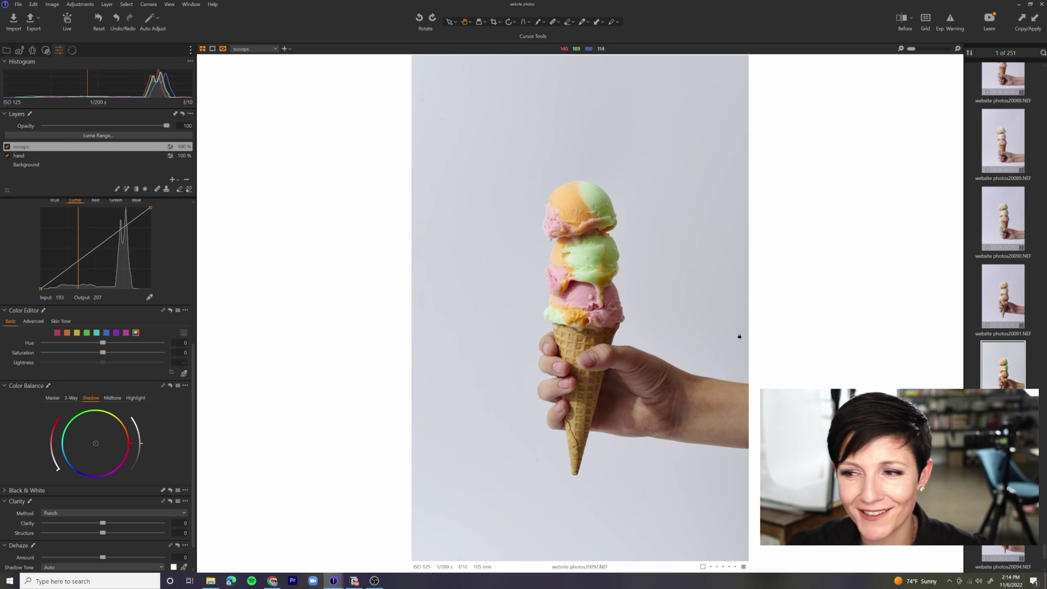
right_click(998, 363)
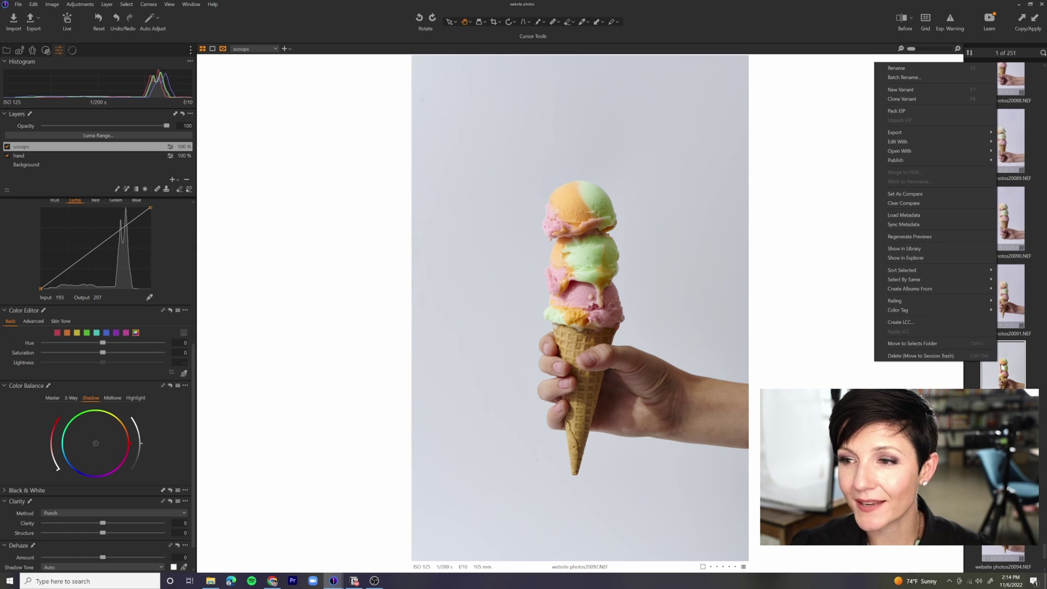
mouse_move(906, 141)
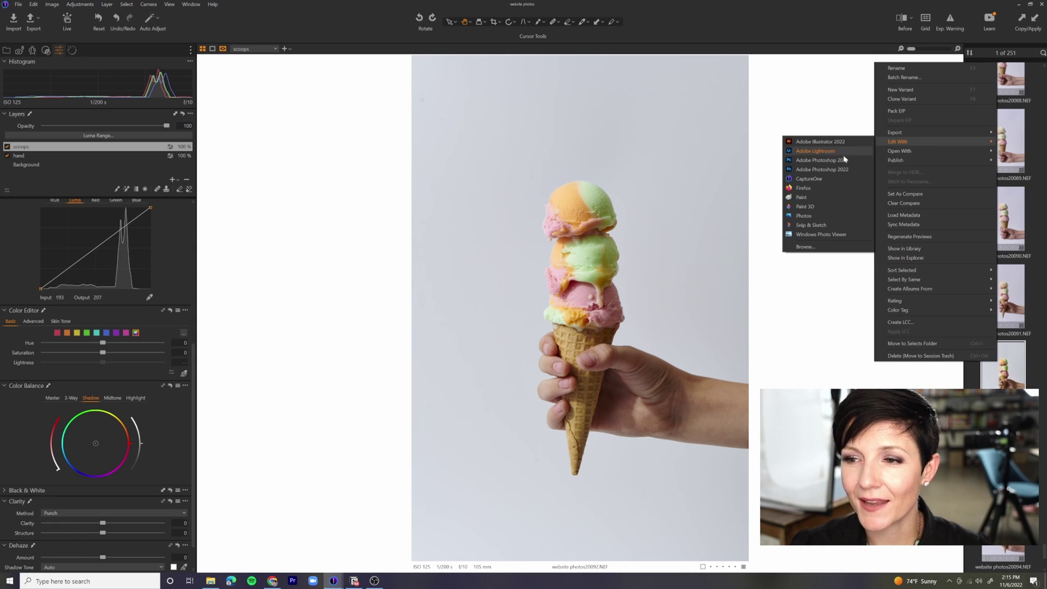
left_click(836, 169)
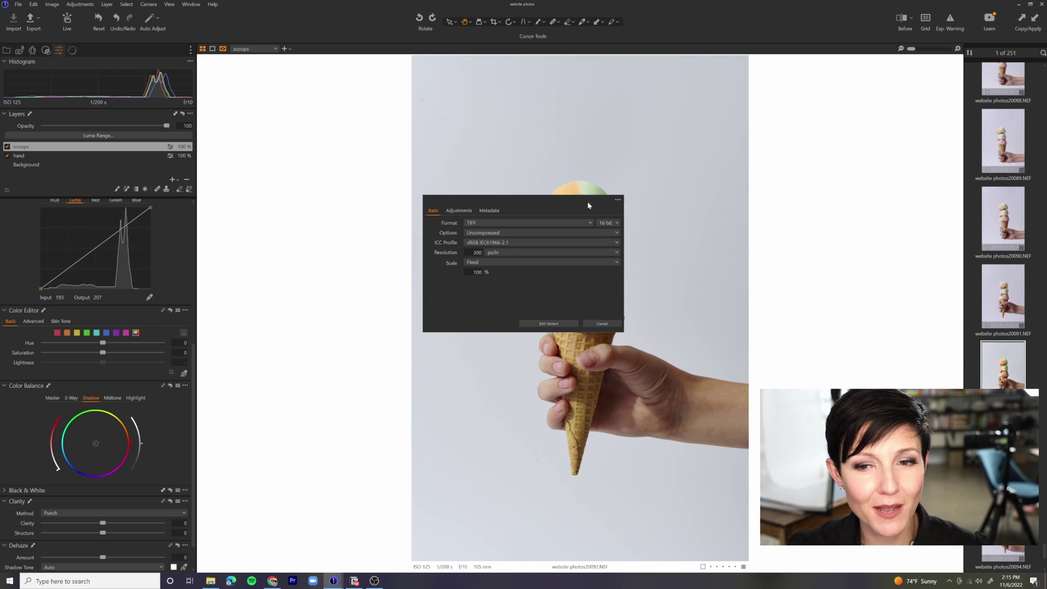
left_click(546, 324)
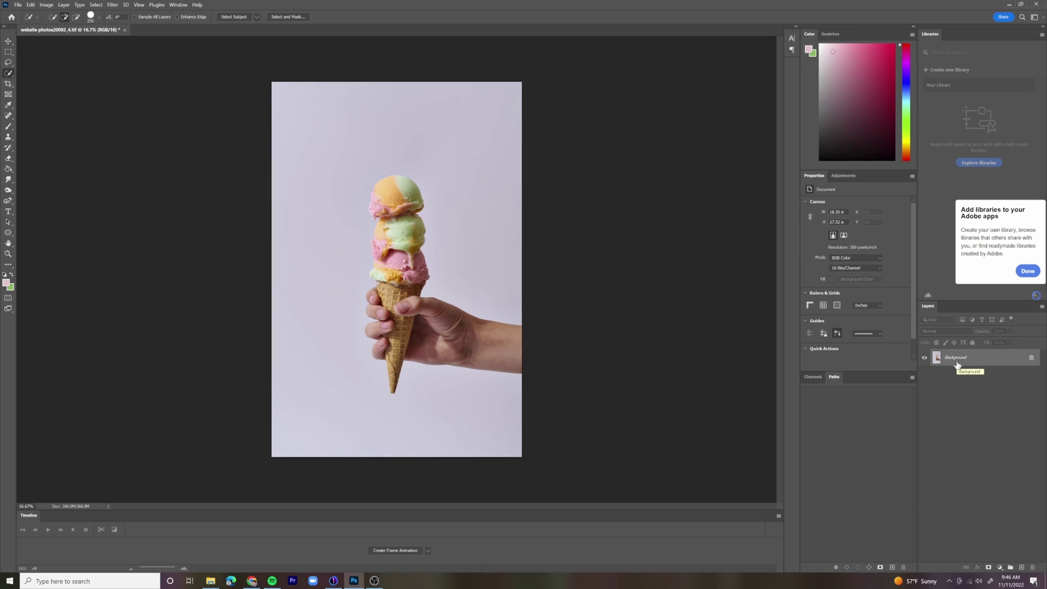
Duplicate the background layer and select the cone and hand using Select Subject with Cloud (Detailed results)
key("ctrl+j")
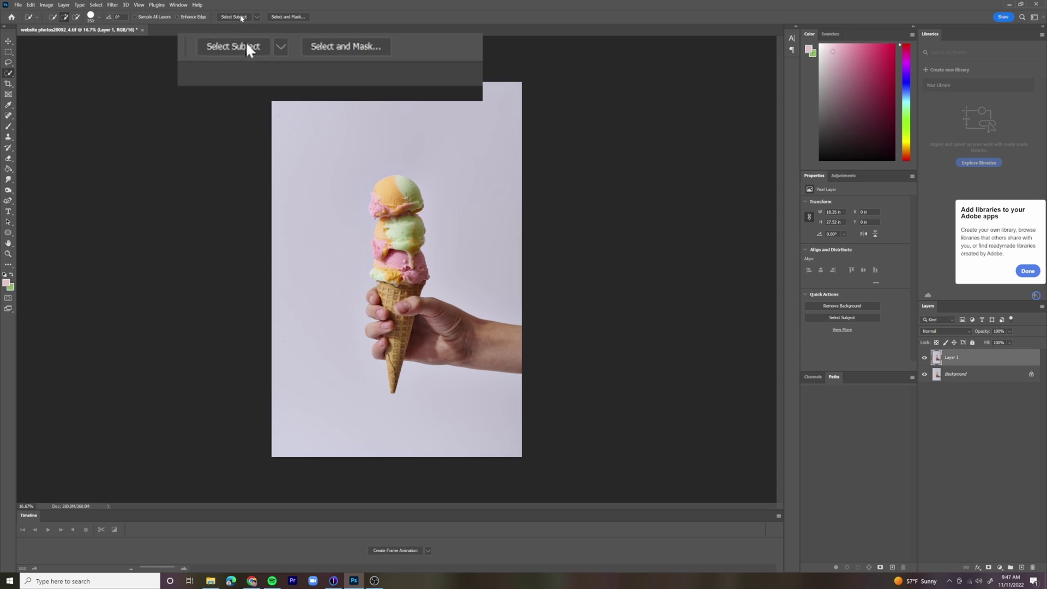
left_click(258, 18)
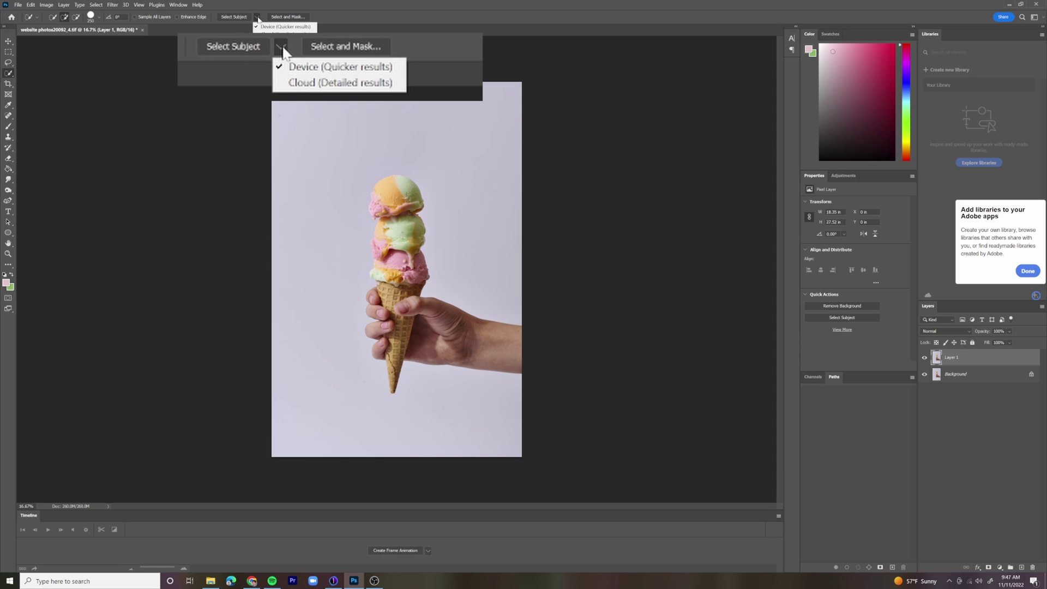
left_click(263, 33)
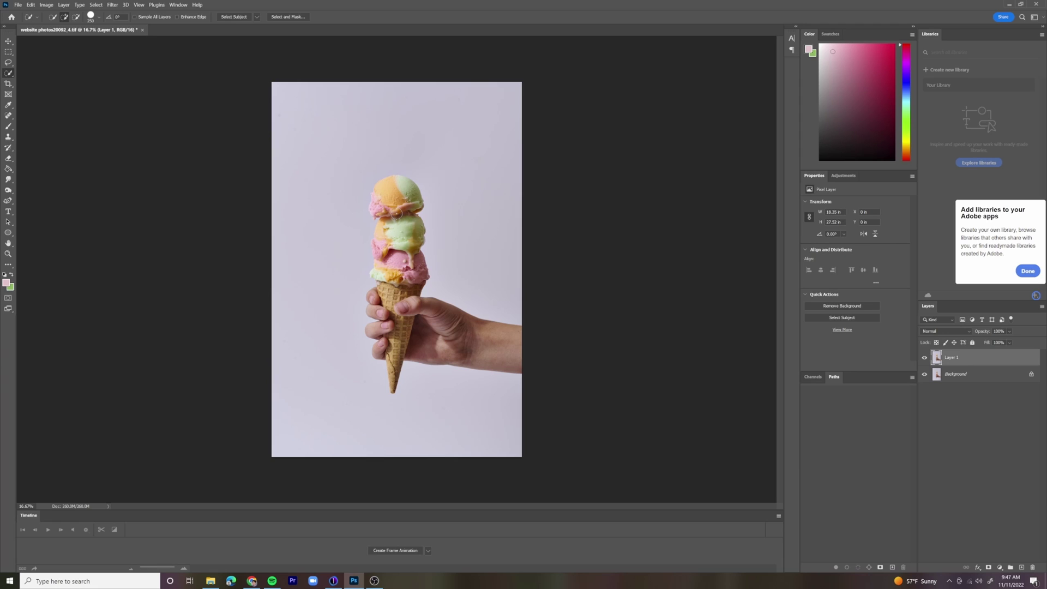
left_click(255, 16)
left_click(261, 35)
left_click(233, 17)
Check the selection edge around the scoops, open it in Select and Mask, and set a resized brush to subtract
scroll(442, 214, "up", 1)
scroll(442, 214, "up", 4)
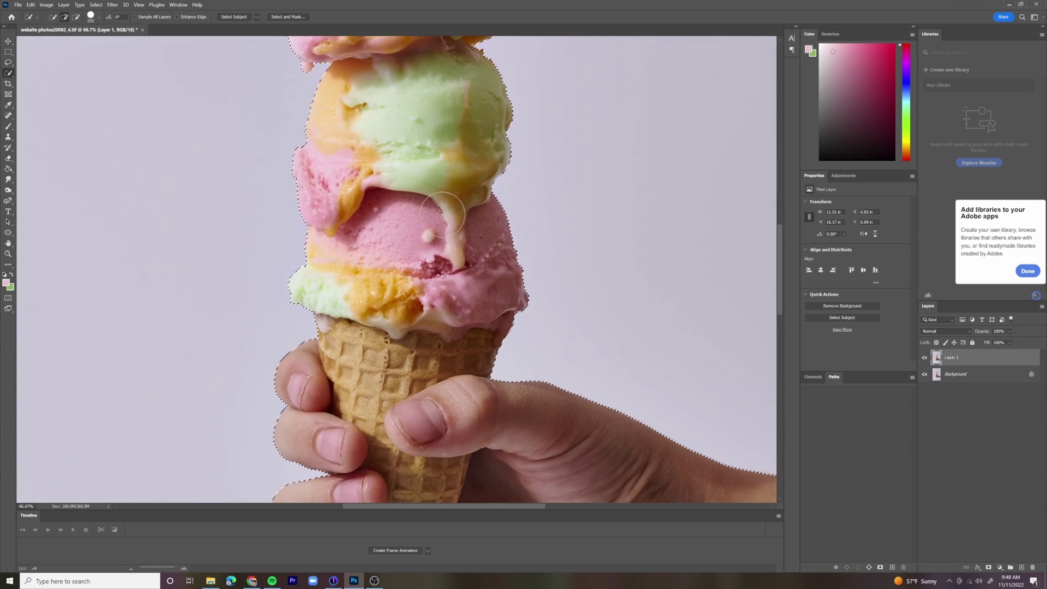
scroll(445, 219, "up", 3)
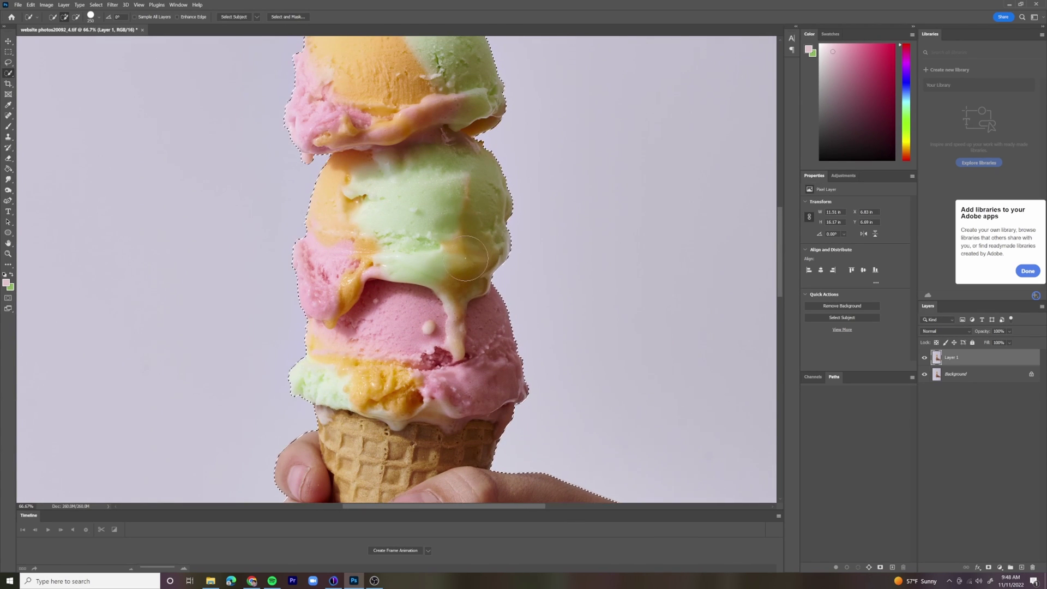
scroll(419, 279, "up", 3)
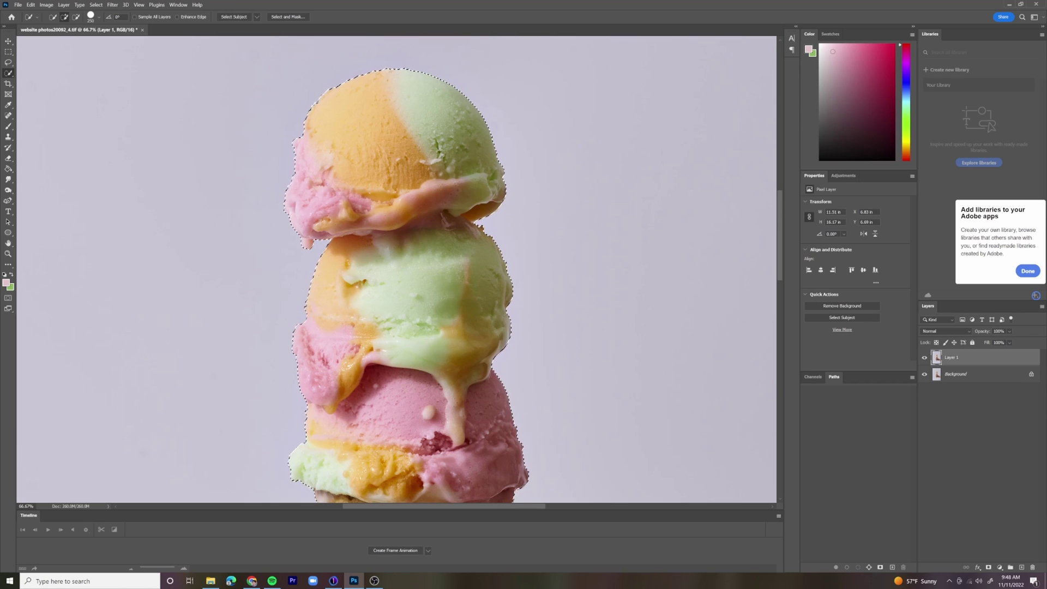
scroll(338, 318, "up", 3)
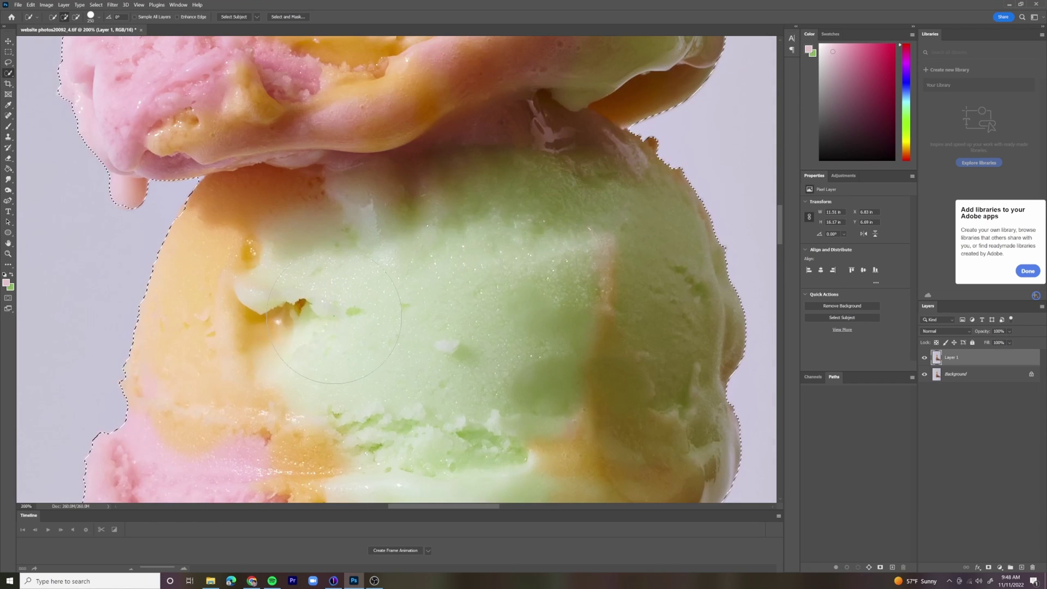
left_click(287, 17)
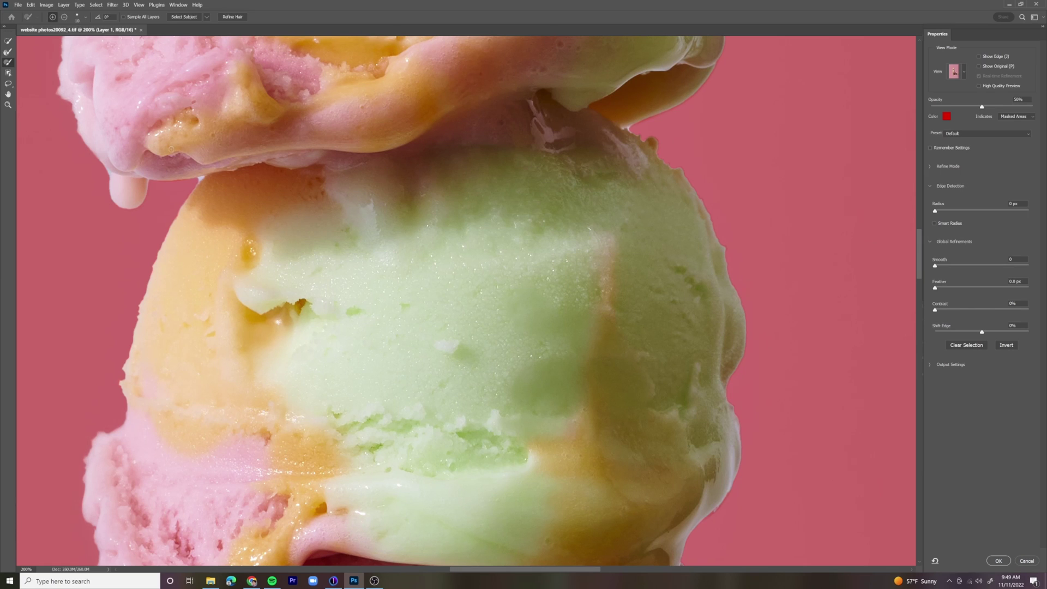
key("bracketright")
key("bracketleft")
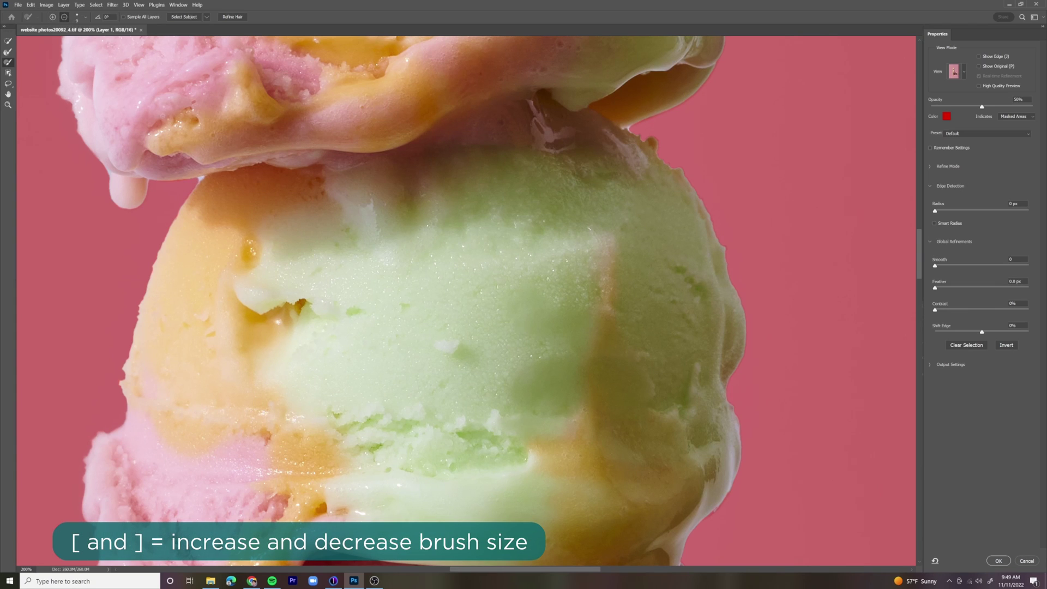
left_click(65, 17)
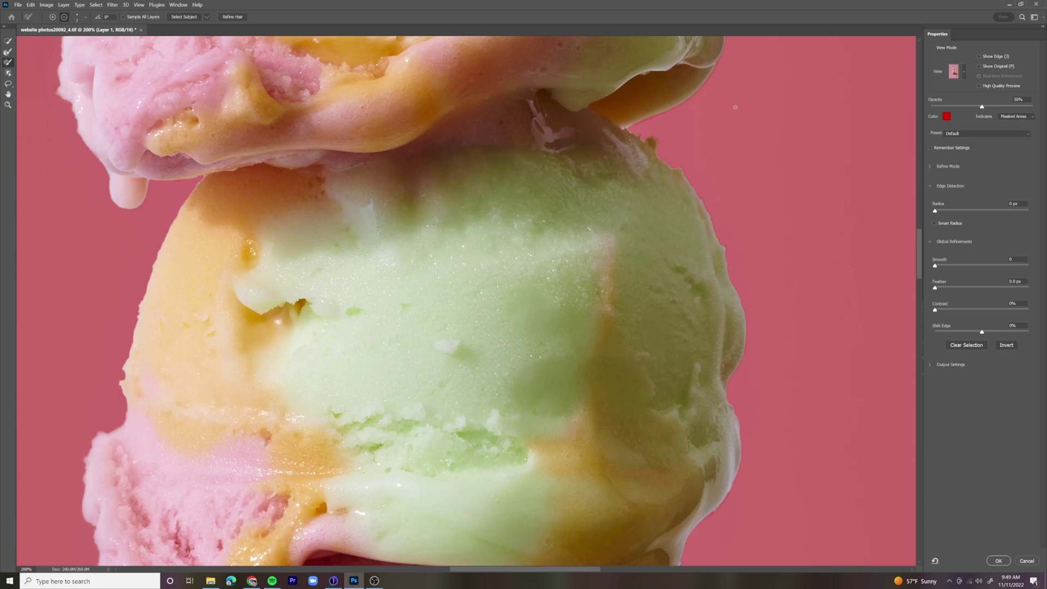
Accept the selection of the whole cone and hand and apply it as a layer mask on Layer 1
key("ctrl+0")
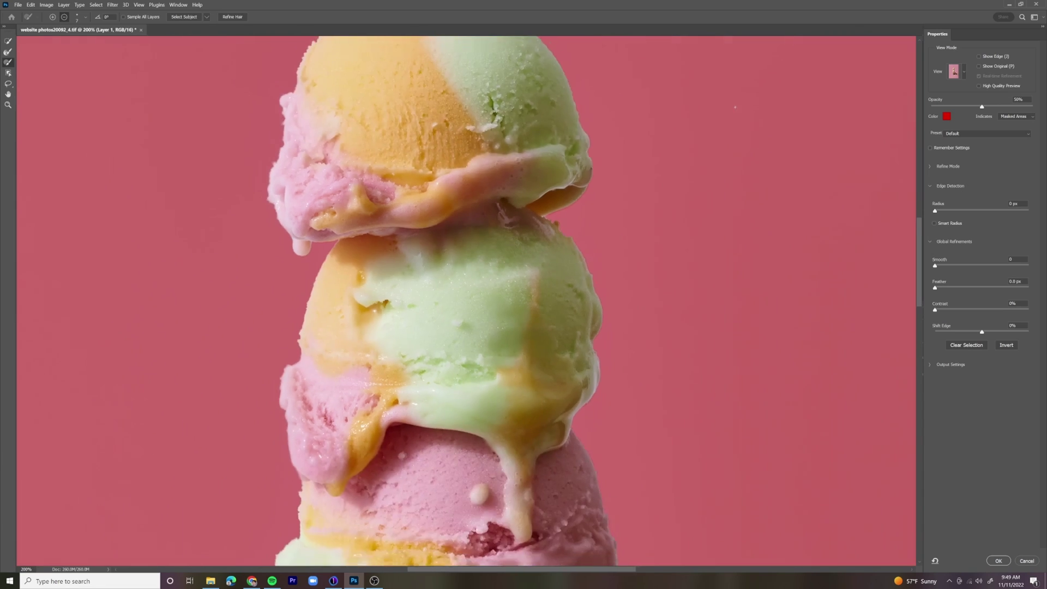
key("ctrl+minus")
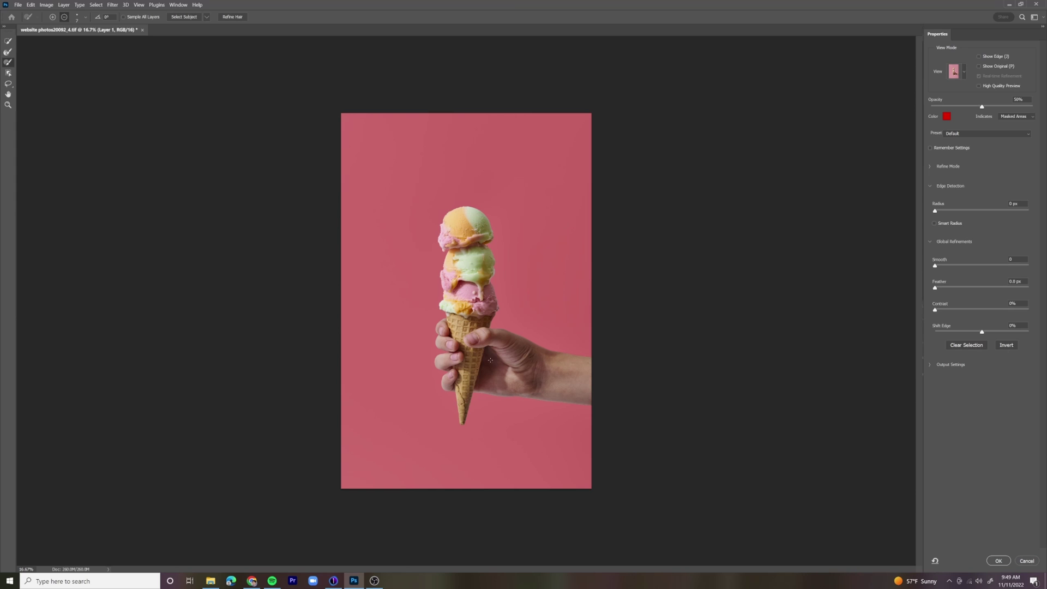
left_click(1007, 562)
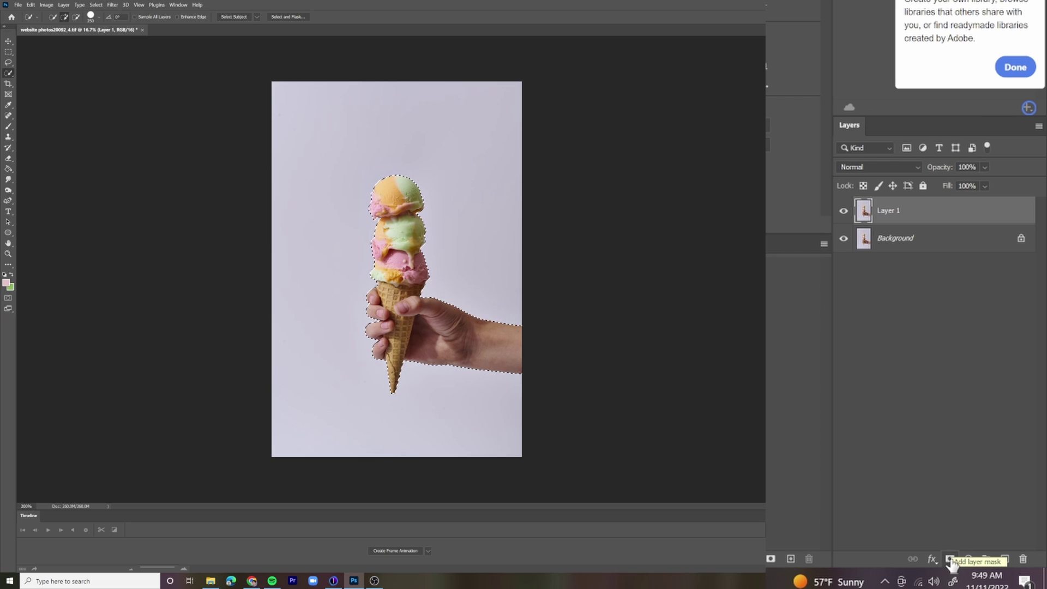
left_click(951, 560)
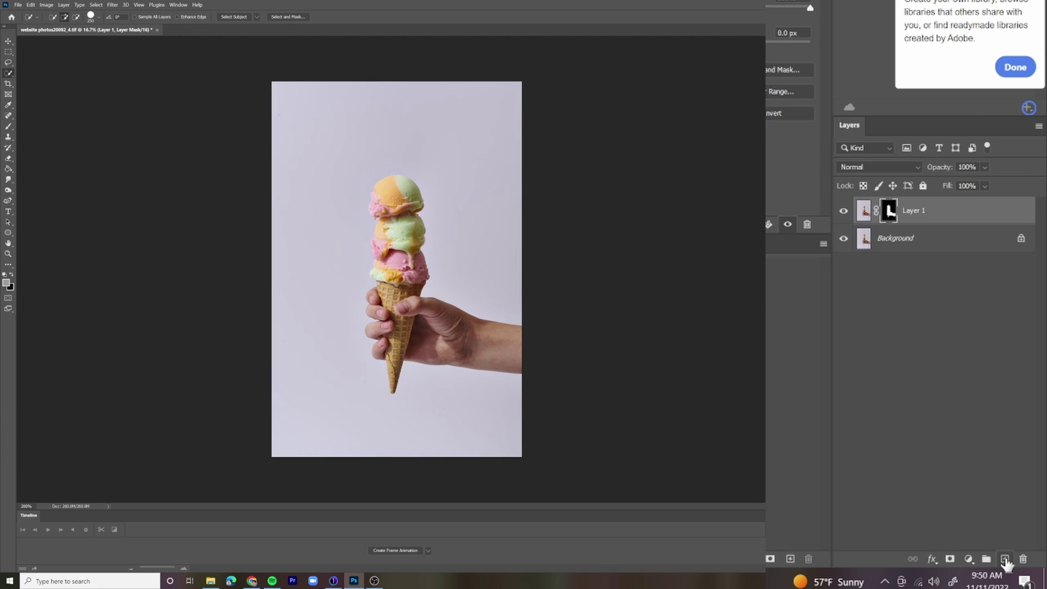
Add a new layer, fill it with dusty pink, and place it between Layer 1 and the Background
left_click(1005, 560)
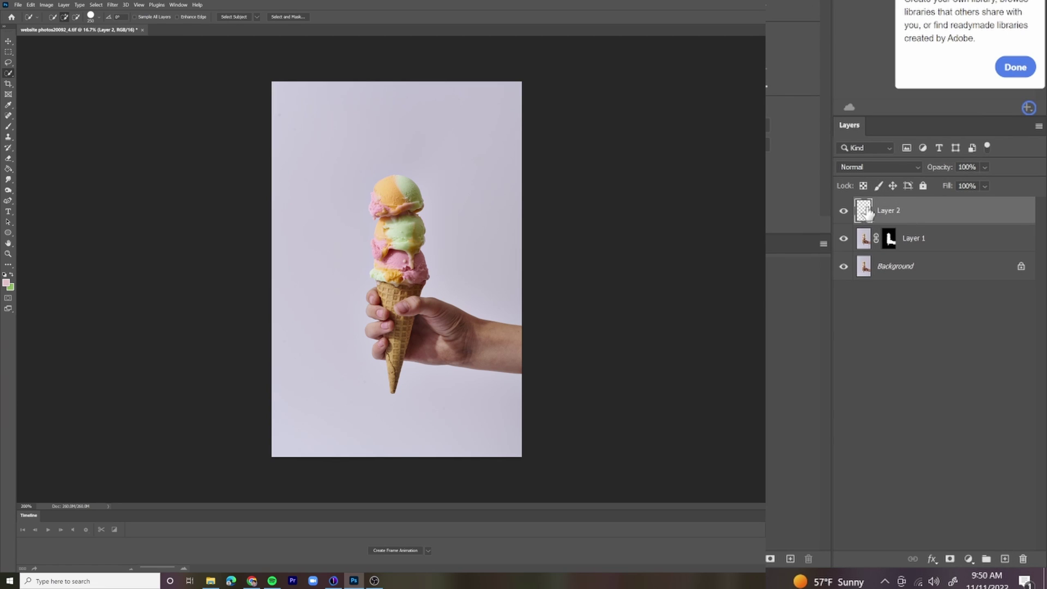
left_click_drag(868, 60, 839, 59)
key("g")
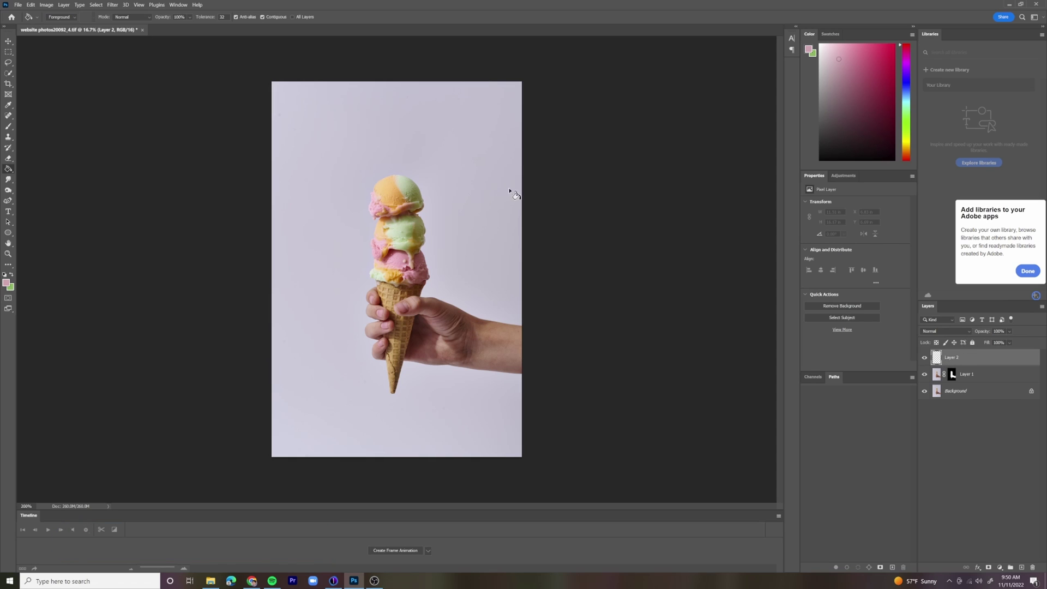
left_click(457, 164)
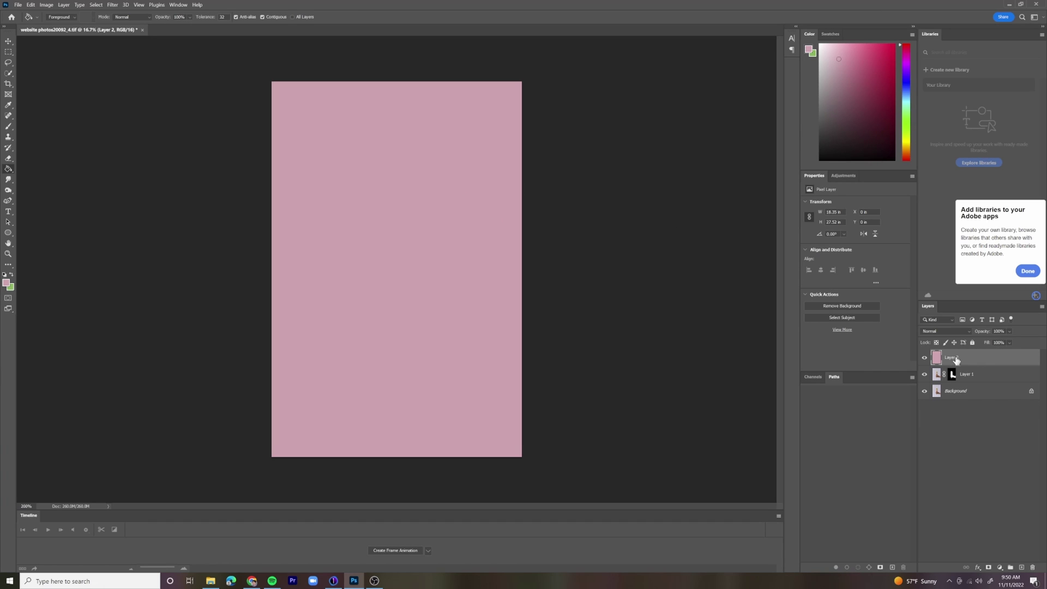
left_click_drag(952, 362, 954, 379)
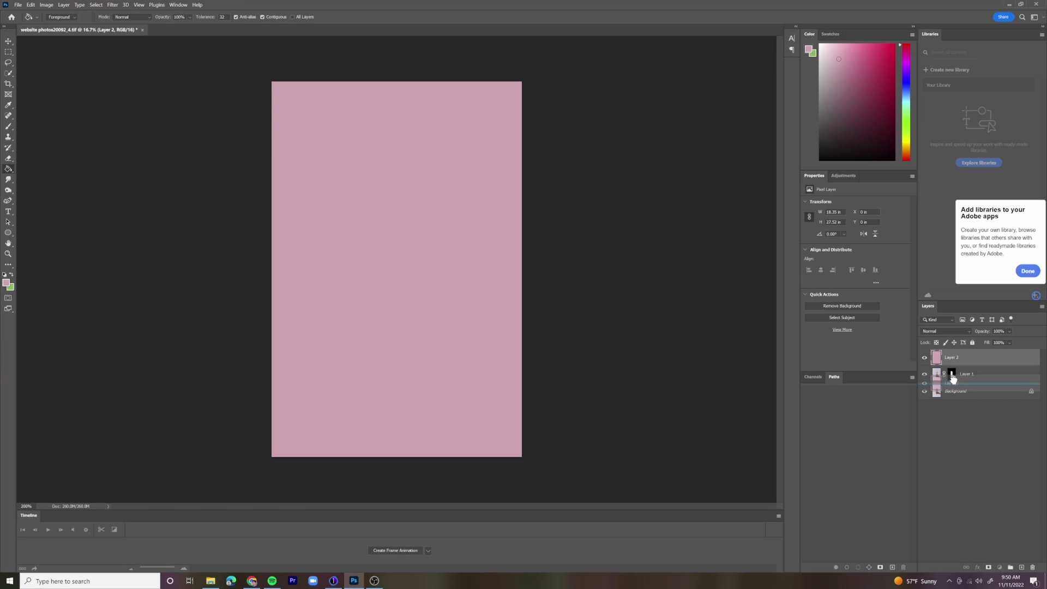
left_click_drag(954, 379, 954, 380)
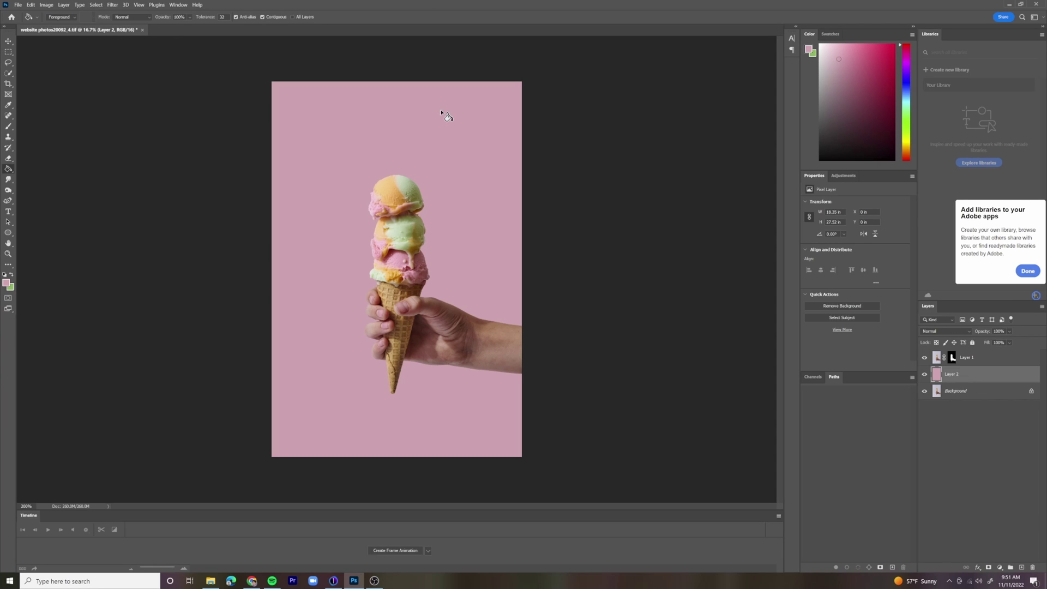
Try filling Layer 2 with the orange sampled from the top scoop
key("i")
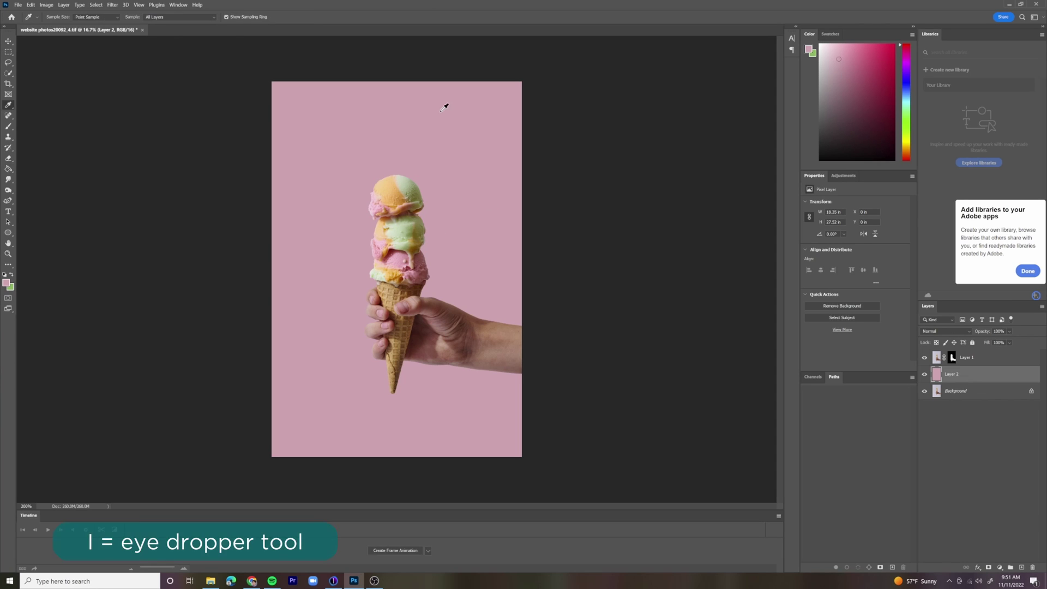
left_click(397, 188)
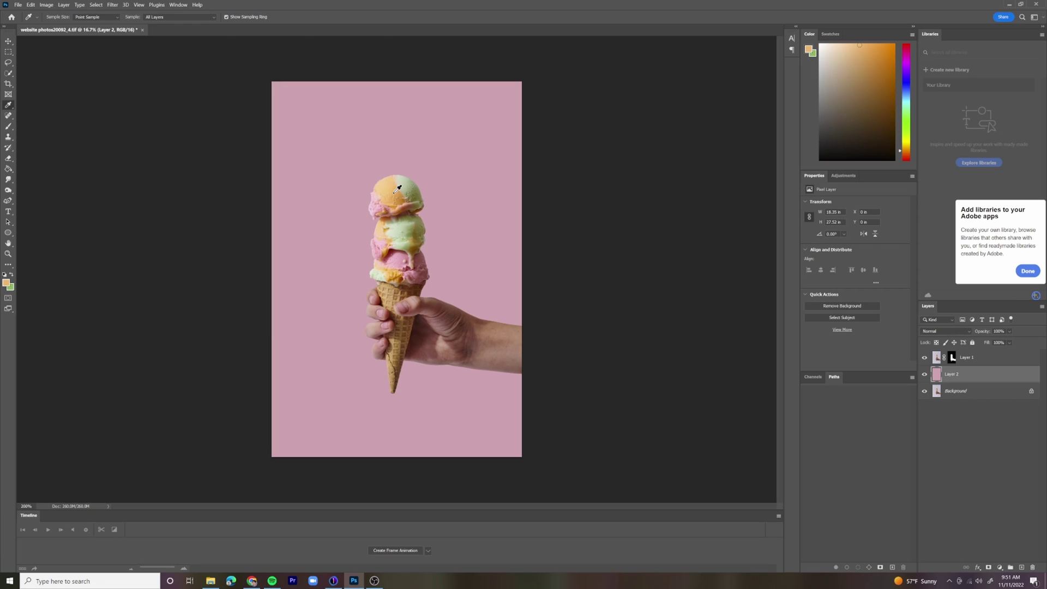
key("g")
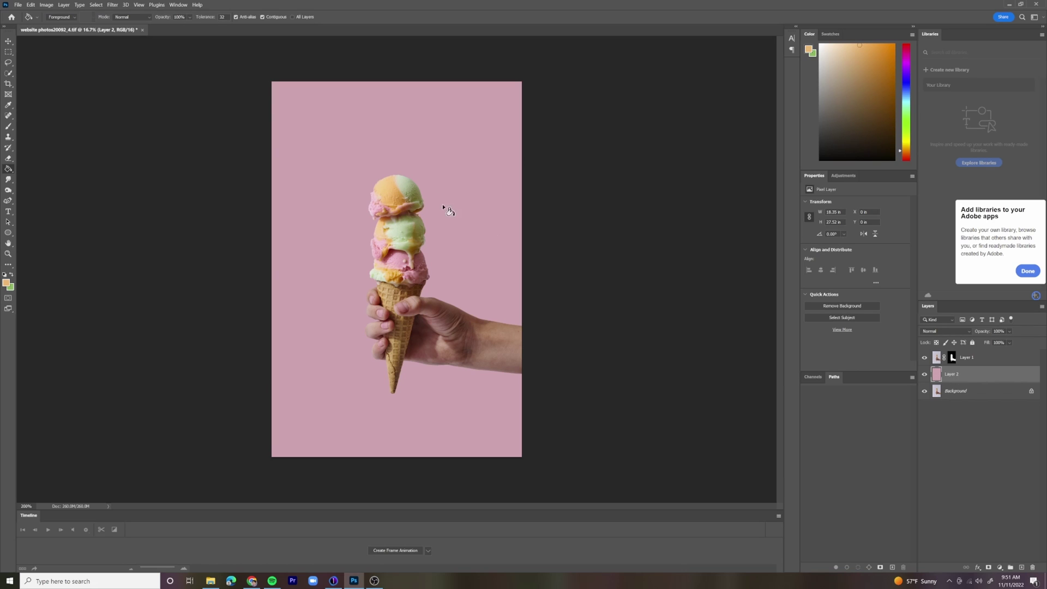
left_click(440, 144)
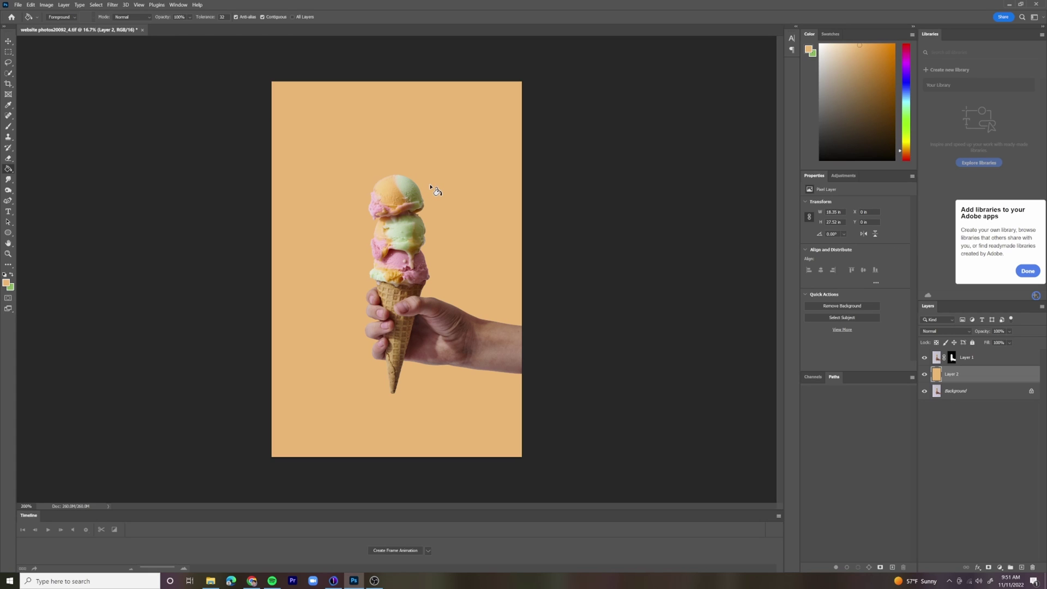
Try filling Layer 2 with the light green sampled from the top scoop
key("i")
left_click(407, 181)
key("g")
left_click(441, 140)
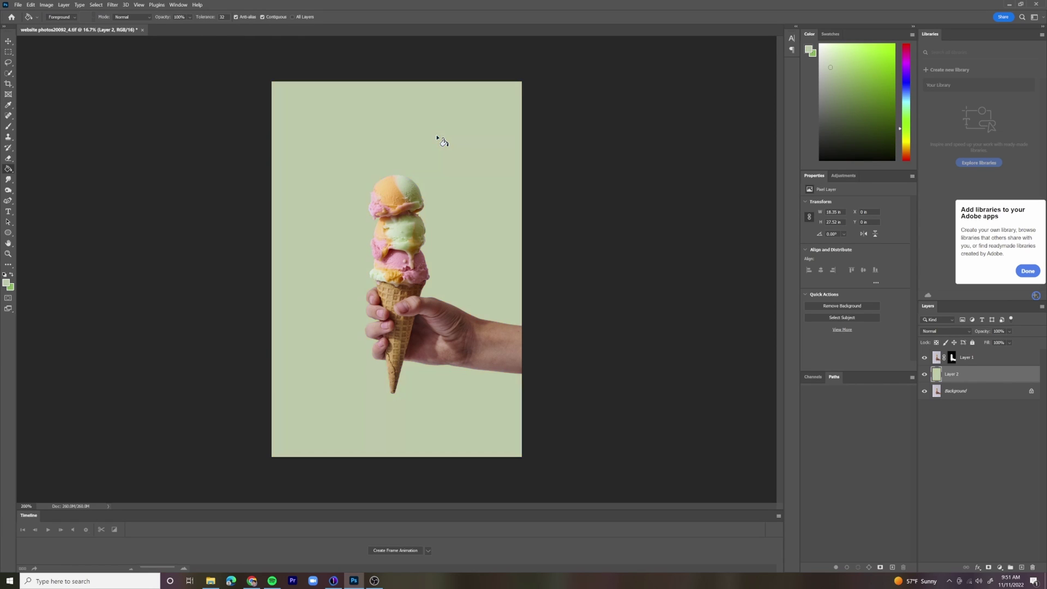
Resample the top scoop's green, adjust it to a muted yellowish green, and try it as the fill on Layer 2
left_click(829, 64)
left_click(826, 64)
mouse_move(826, 64)
left_mouse_down()
mouse_move(836, 70)
mouse_move(829, 65)
left_mouse_up()
key("i")
left_click(411, 189)
left_click_drag(836, 96, 829, 66)
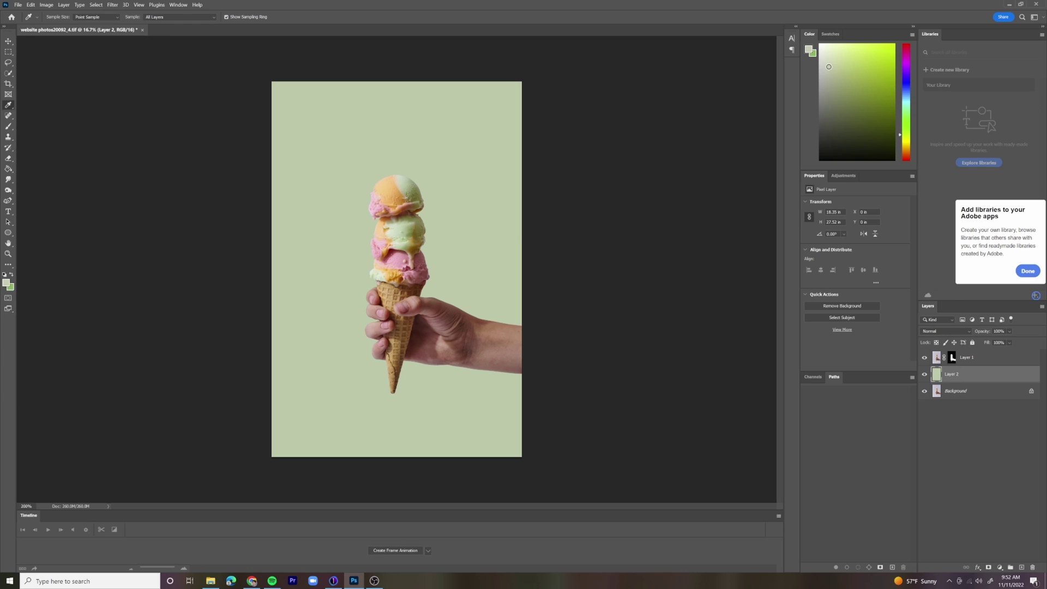
key("g")
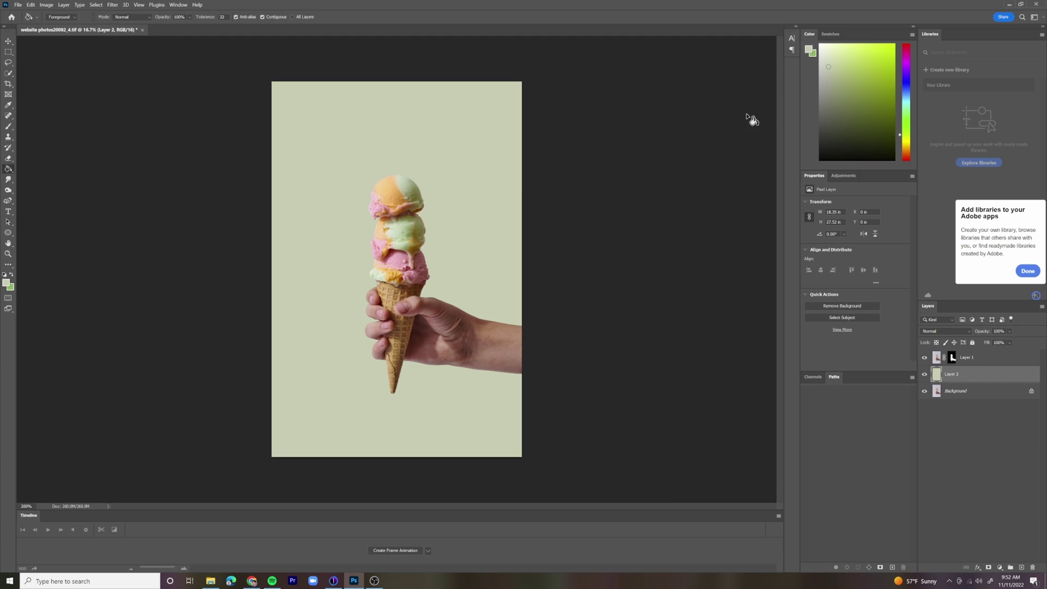
Fill Layer 2 with the pink sampled from the lower edge of the top scoop
key("i")
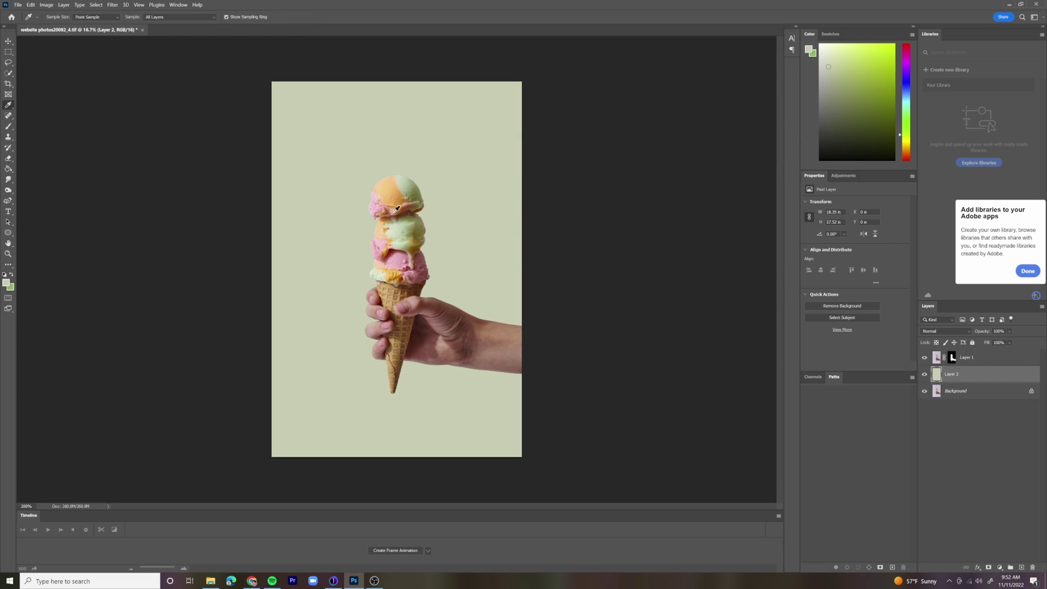
left_click(377, 210)
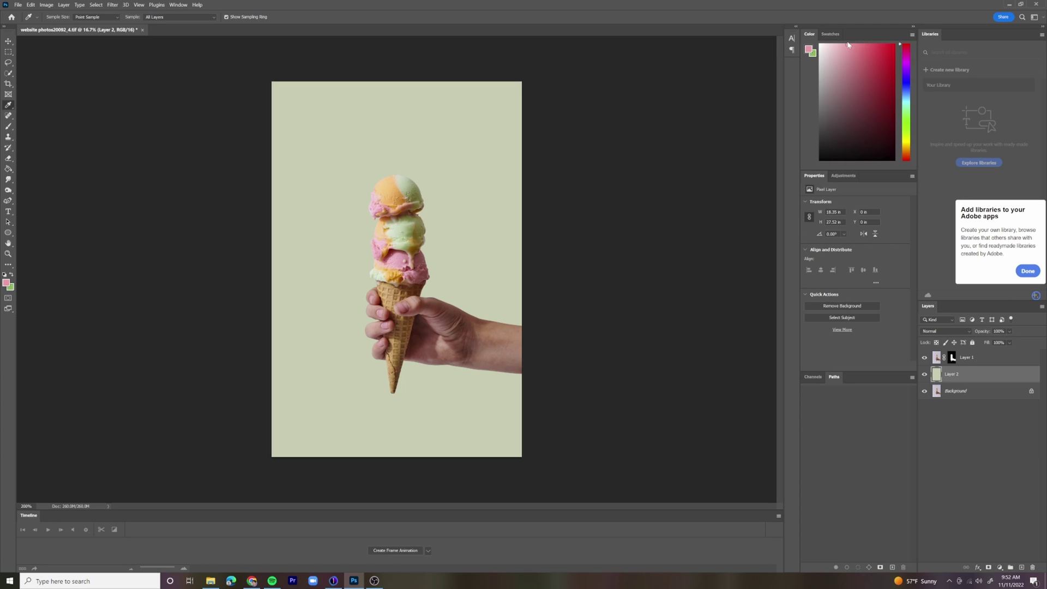
key("g")
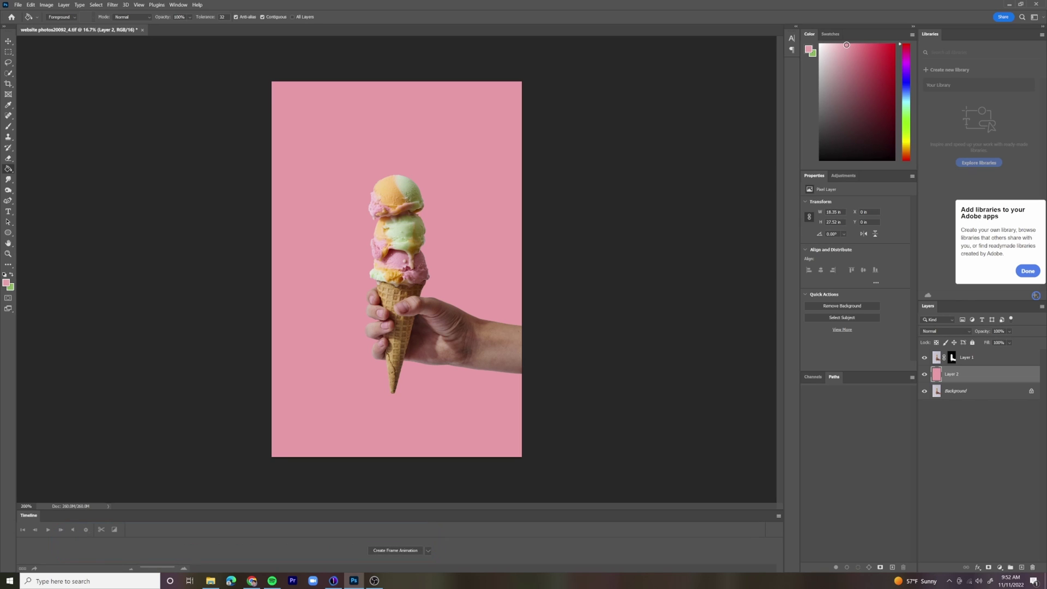
Soften the sampled pink to a pale pastel pink, refill Layer 2 with it, and deselect the layer
left_click_drag(847, 45, 836, 45)
left_click(429, 141)
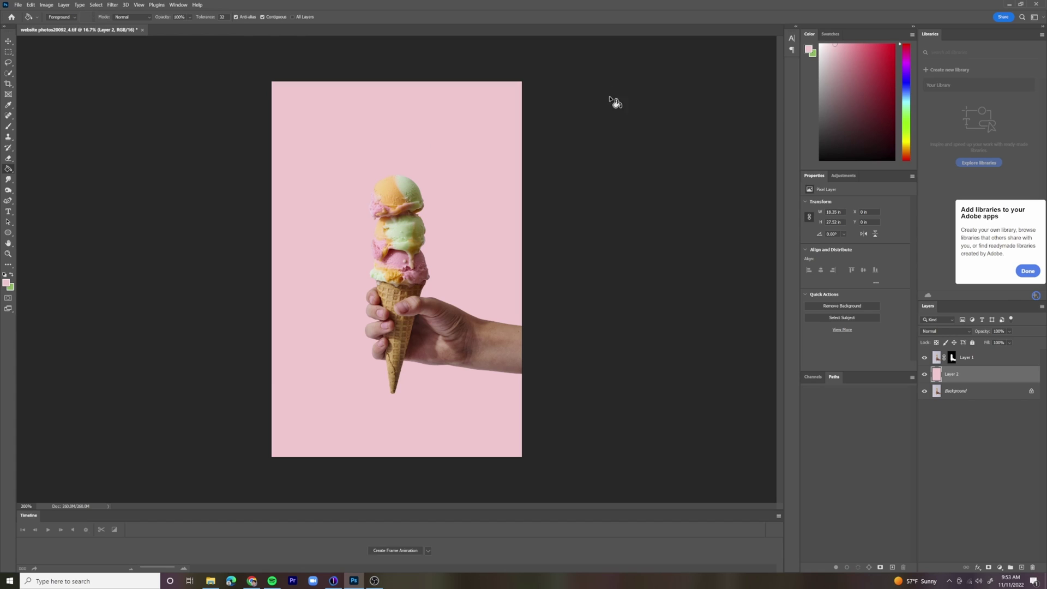
left_click(838, 44)
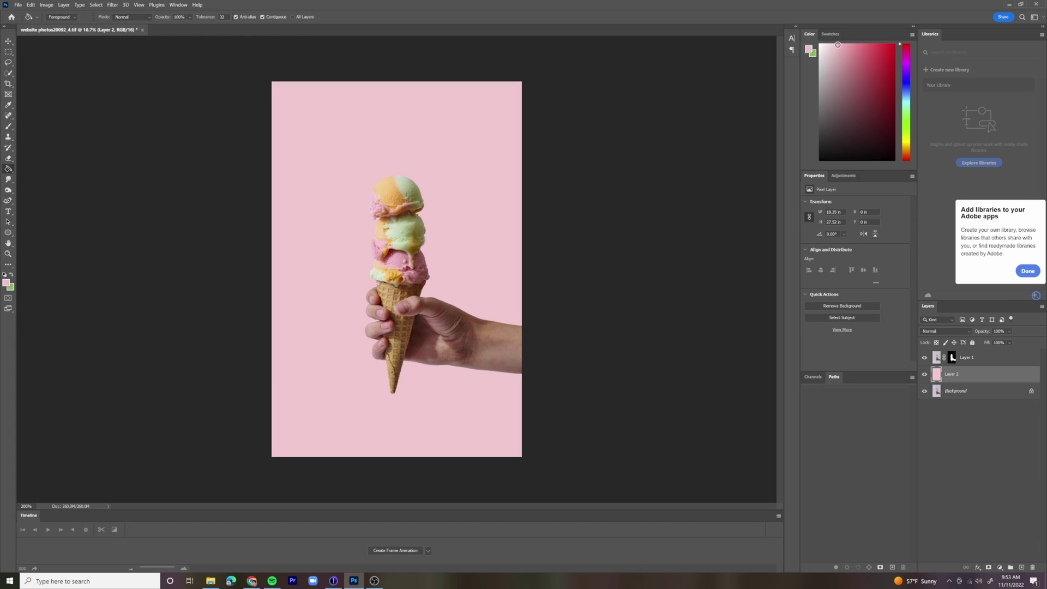
left_click(463, 133)
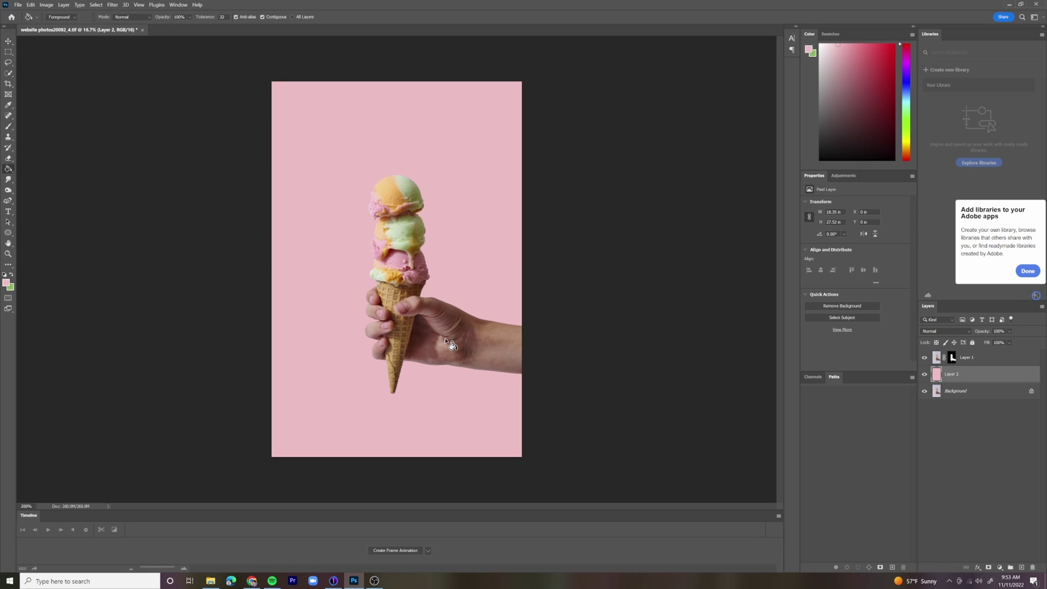
left_click(954, 445)
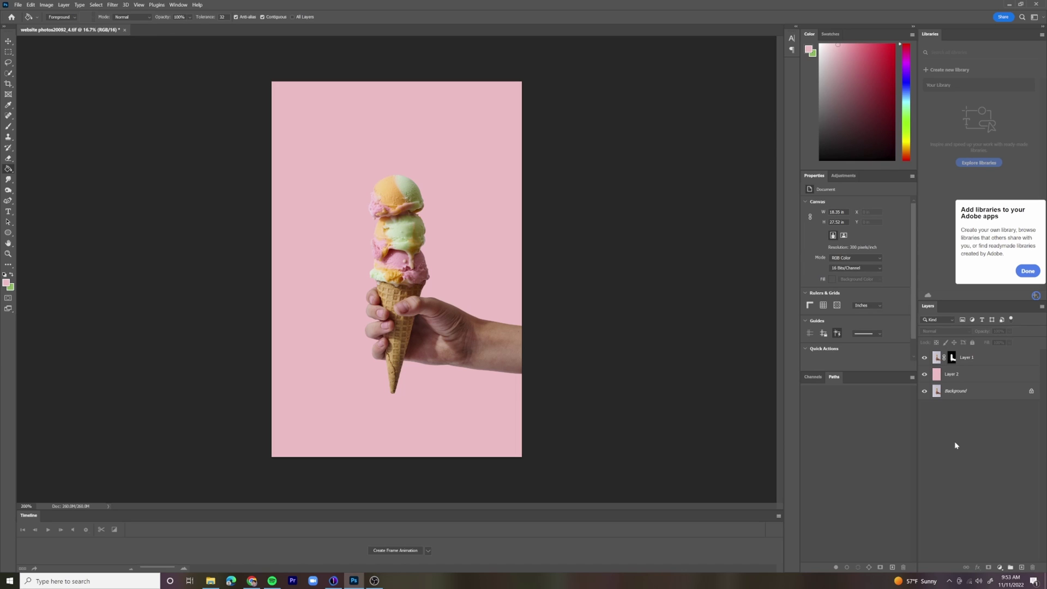